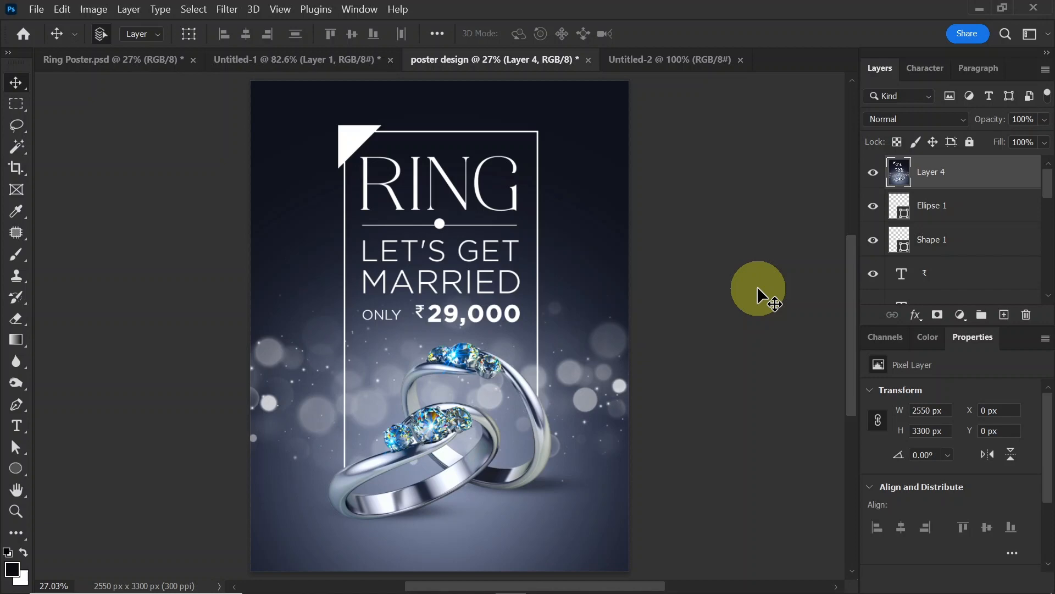
Create a new Letter print document, 8.5 x 11 in at 300 ppi, named "poster design"
{"action": "left_click", "coordinate": [36, 10]}
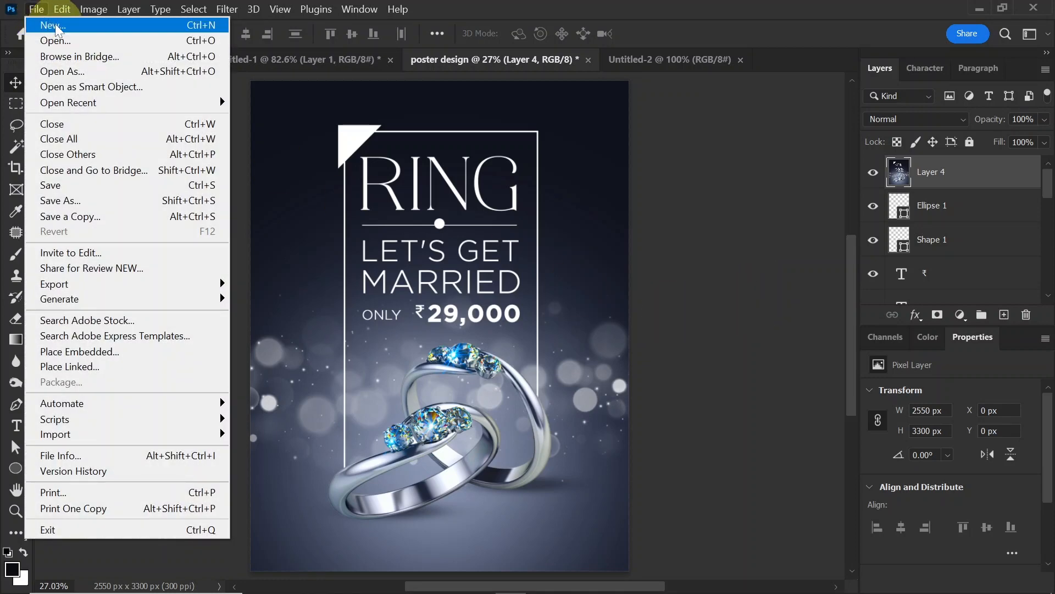
{"action": "left_click", "coordinate": [56, 25]}
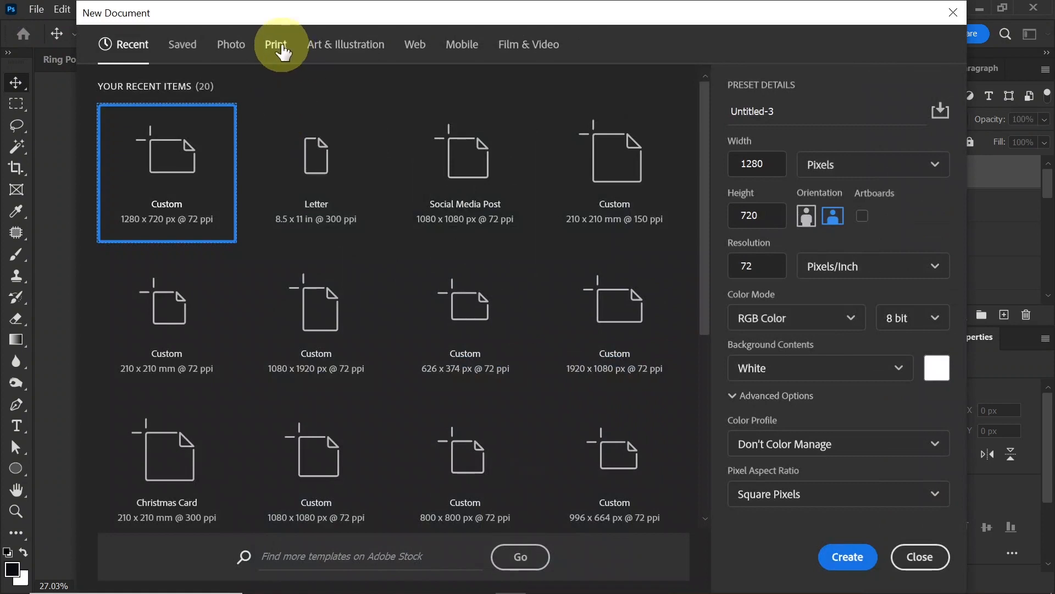
{"action": "left_click", "coordinate": [278, 46]}
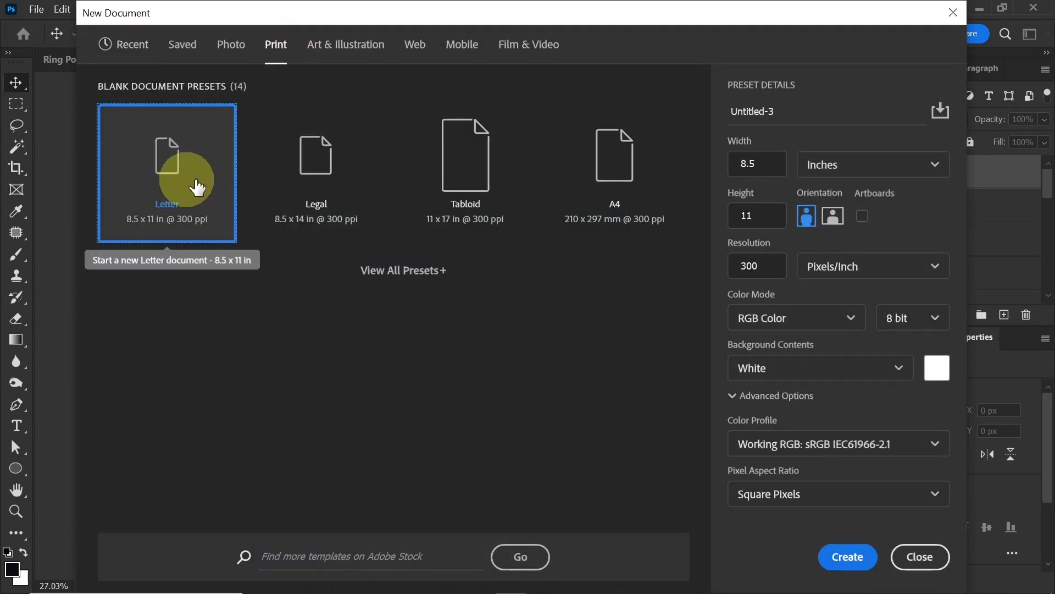
{"action": "left_click", "coordinate": [756, 216]}
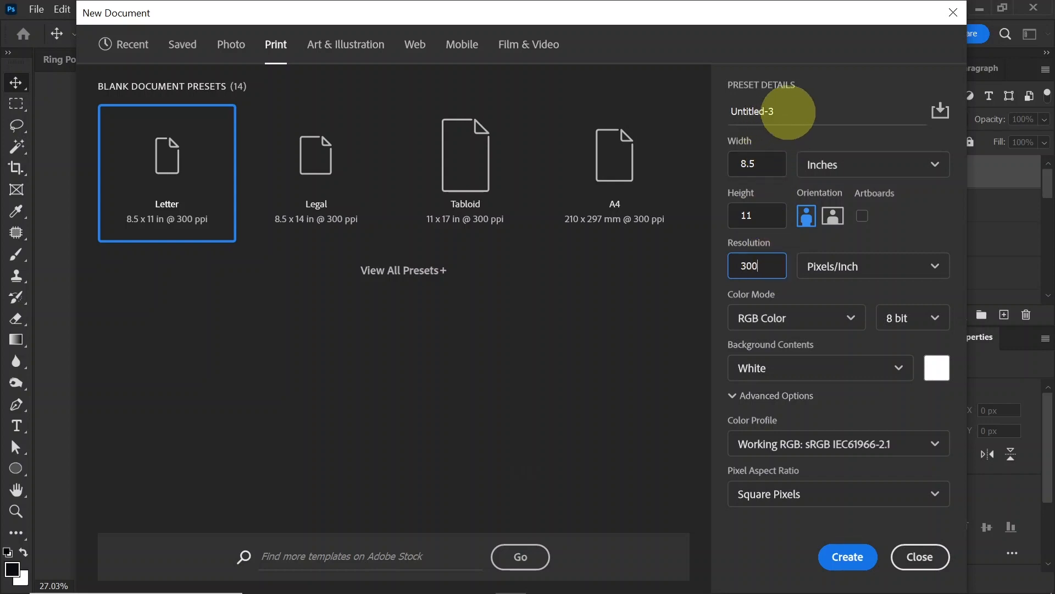
{"action": "left_click_drag", "start_coordinate": [797, 106], "coordinate": [721, 111]}
{"action": "type", "text": "poster design"}
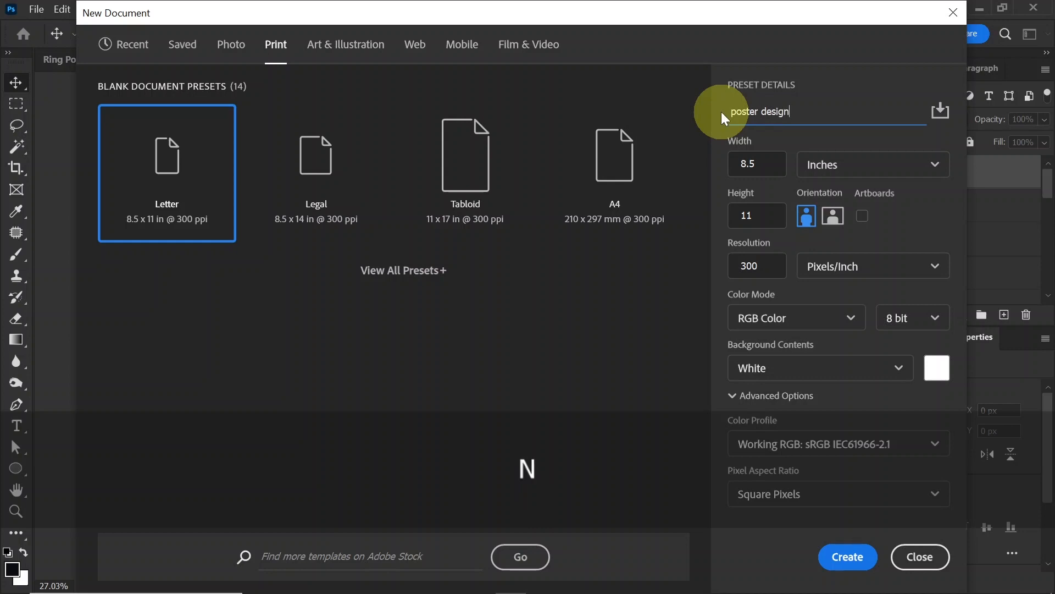
{"action": "left_click", "coordinate": [841, 557]}
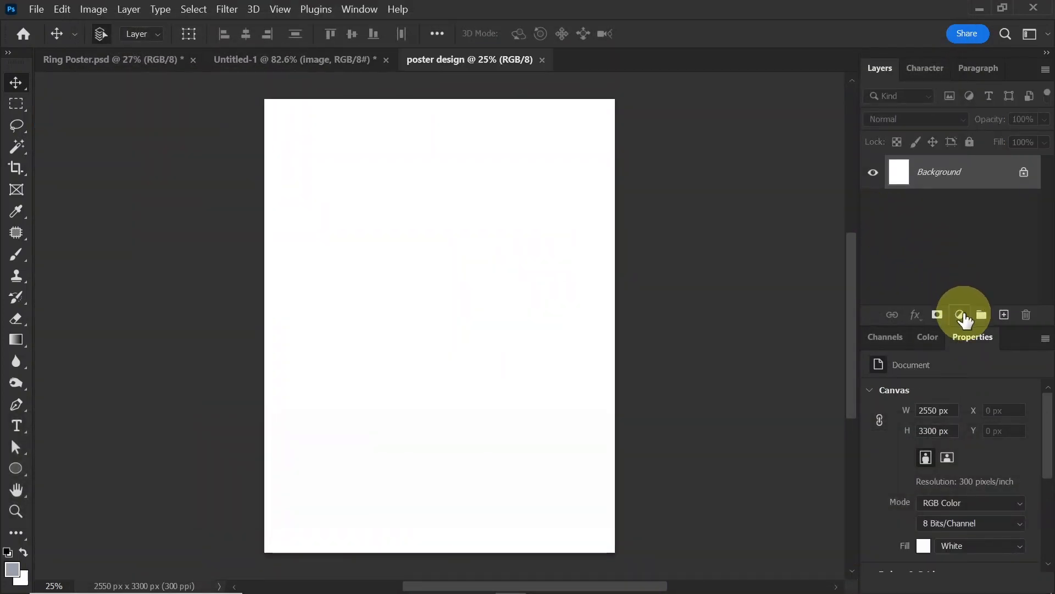
Add a Solid Color fill layer in very dark navy over the white background
{"action": "left_click", "coordinate": [960, 315]}
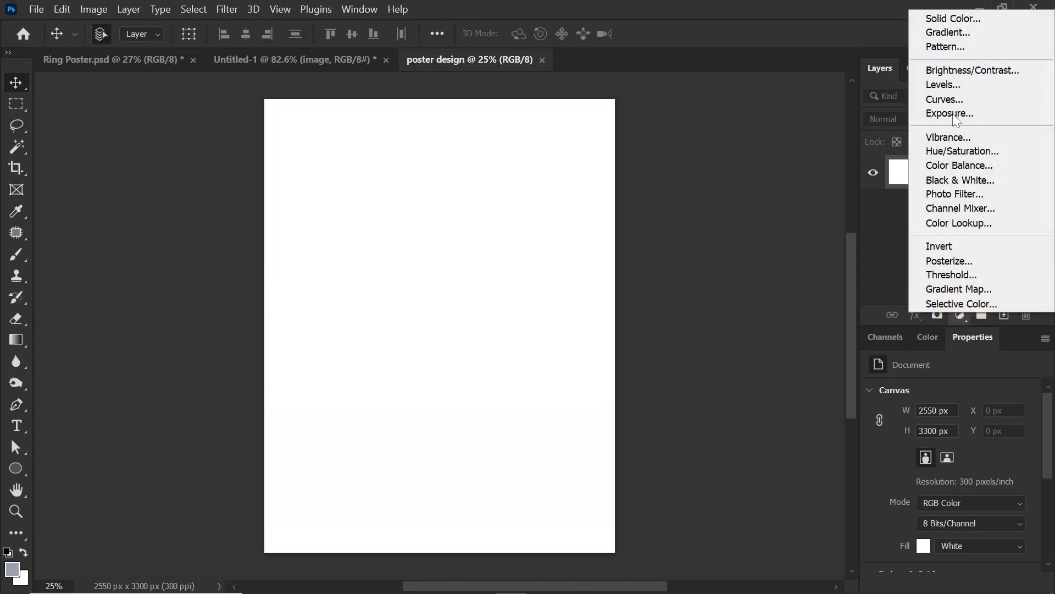
{"action": "left_click", "coordinate": [953, 17]}
{"action": "mouse_move", "coordinate": [559, 292]}
{"action": "left_mouse_down"}
{"action": "mouse_move", "coordinate": [575, 325]}
{"action": "mouse_move", "coordinate": [567, 353]}
{"action": "left_mouse_up"}
{"action": "left_click_drag", "start_coordinate": [769, 434], "coordinate": [801, 434]}
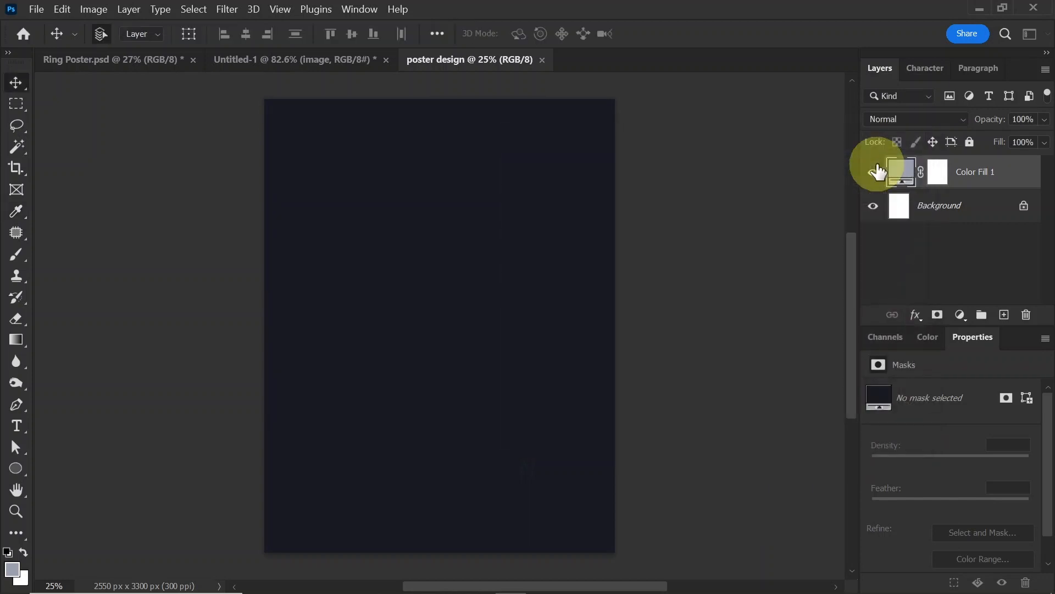
{"action": "left_click", "coordinate": [879, 168]}
On a new layer, paint a single grey-blue glow at the canvas's lower centre with a 3300 px Soft Round brush
{"action": "left_click", "coordinate": [1005, 314]}
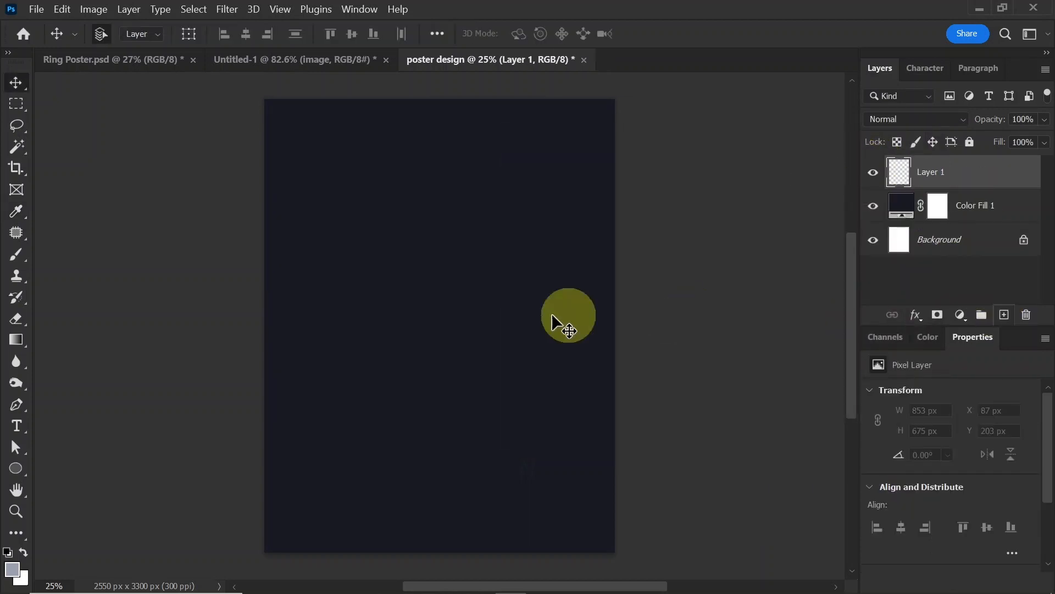
{"action": "left_click", "coordinate": [15, 254]}
{"action": "left_click", "coordinate": [111, 45]}
{"action": "left_click", "coordinate": [134, 254]}
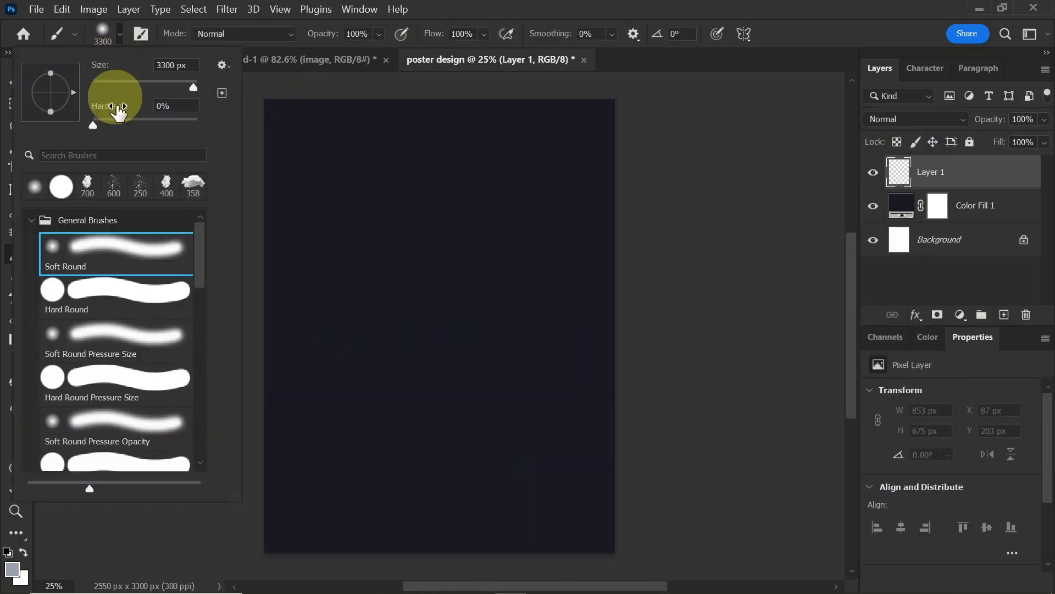
{"action": "left_click", "coordinate": [121, 34]}
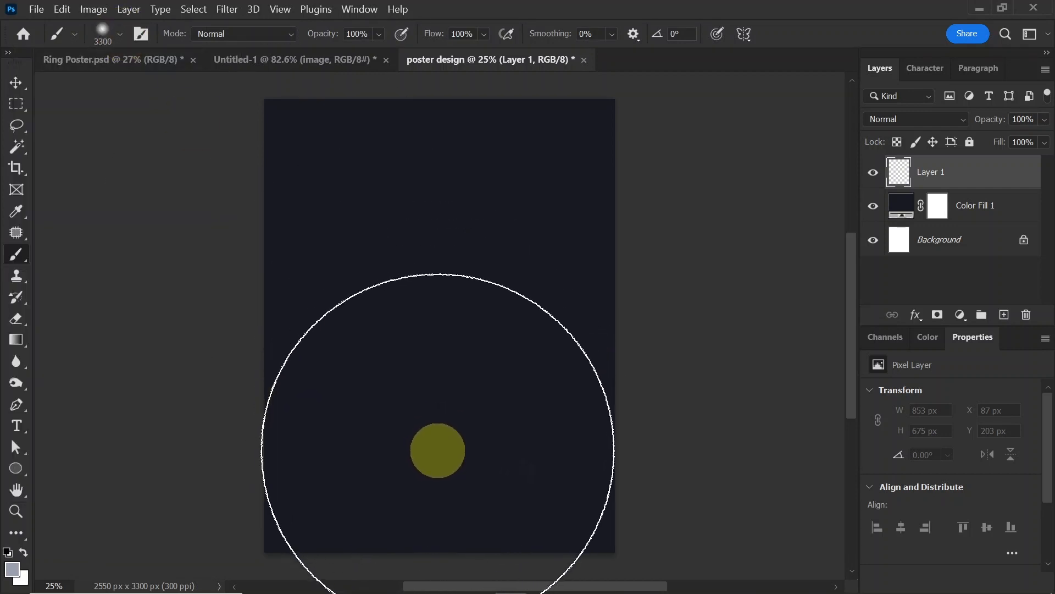
{"action": "left_click", "coordinate": [438, 450]}
{"action": "left_click", "coordinate": [16, 83]}
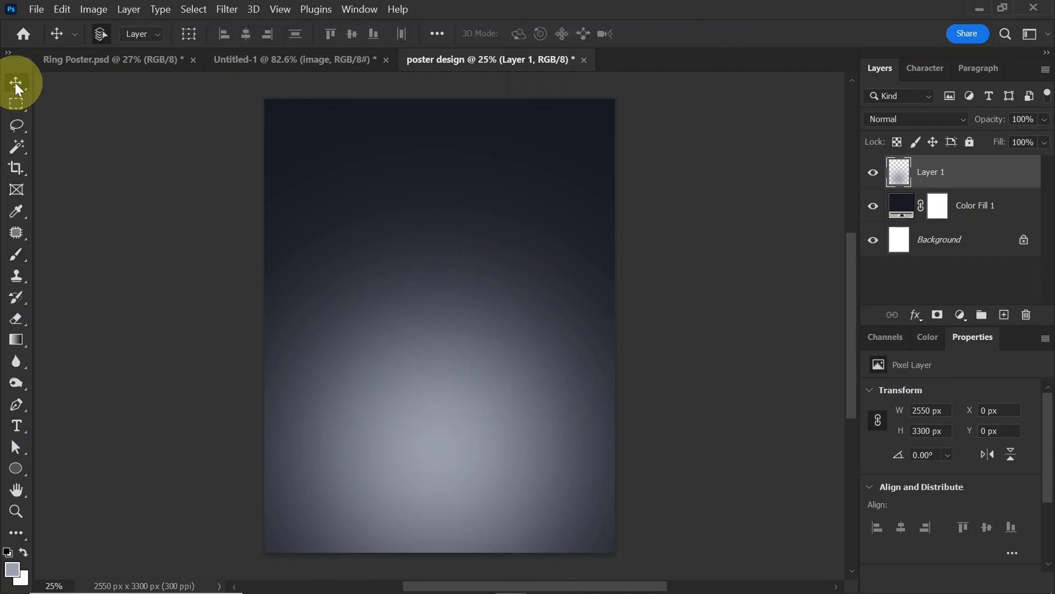
Bring the rings image from Untitled-1 into the poster design document and scale and place it in the lower half
{"action": "left_click", "coordinate": [295, 60]}
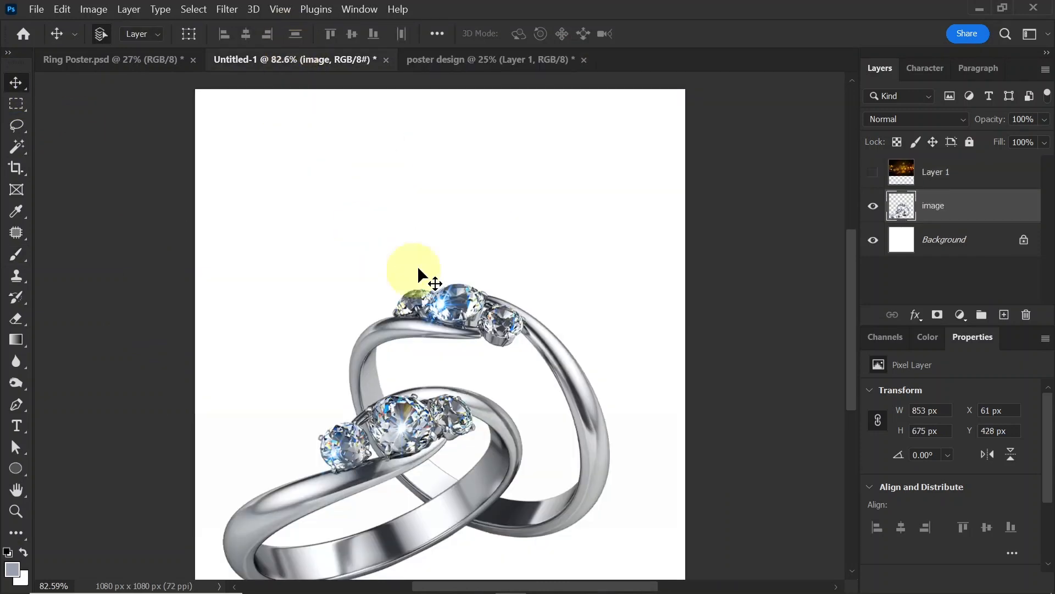
{"action": "left_click_drag", "start_coordinate": [480, 314], "coordinate": [456, 371]}
{"action": "key", "text": "ctrl+t"}
{"action": "left_click_drag", "start_coordinate": [454, 331], "coordinate": [467, 351]}
{"action": "key", "text": "Return"}
On a new layer beneath the rings, paint a single #0b0c10 dab above them with an 800 px Soft Round brush
{"action": "left_click", "coordinate": [902, 205]}
{"action": "left_click", "coordinate": [1004, 314]}
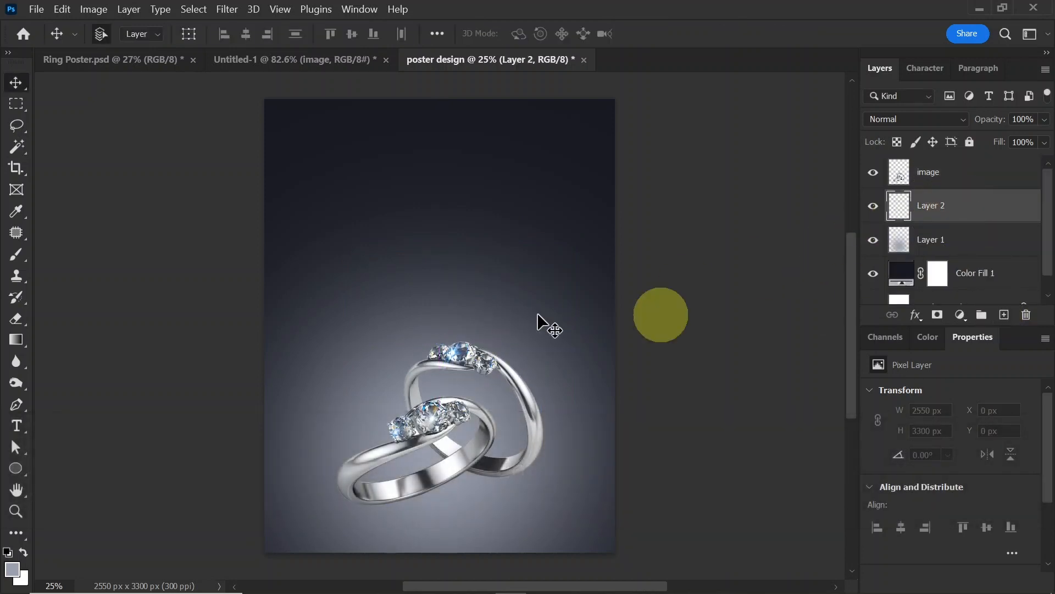
{"action": "left_click", "coordinate": [16, 254]}
{"action": "left_click", "coordinate": [113, 40]}
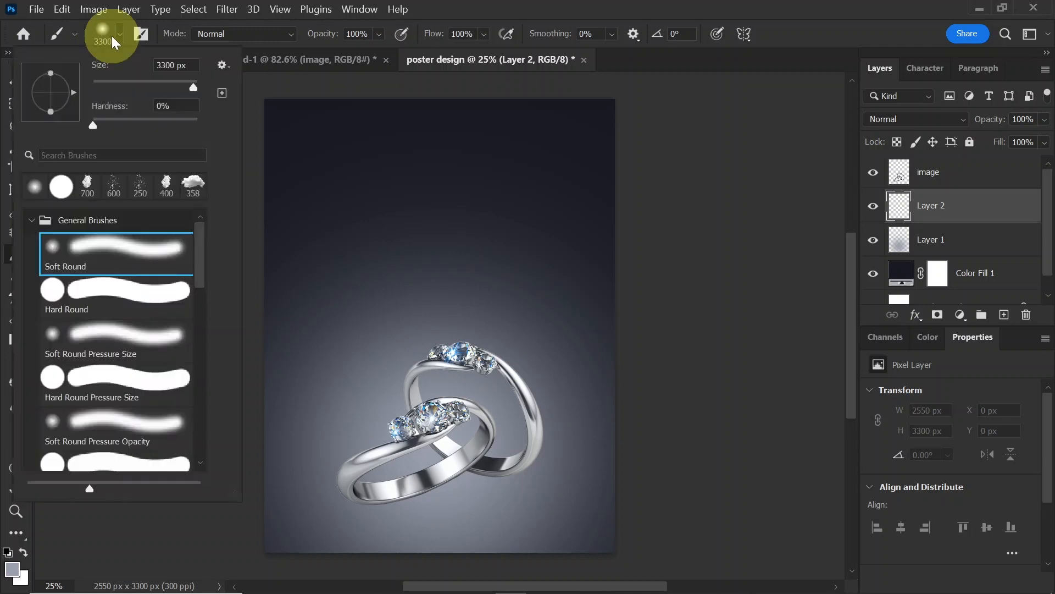
{"action": "left_click", "coordinate": [119, 36]}
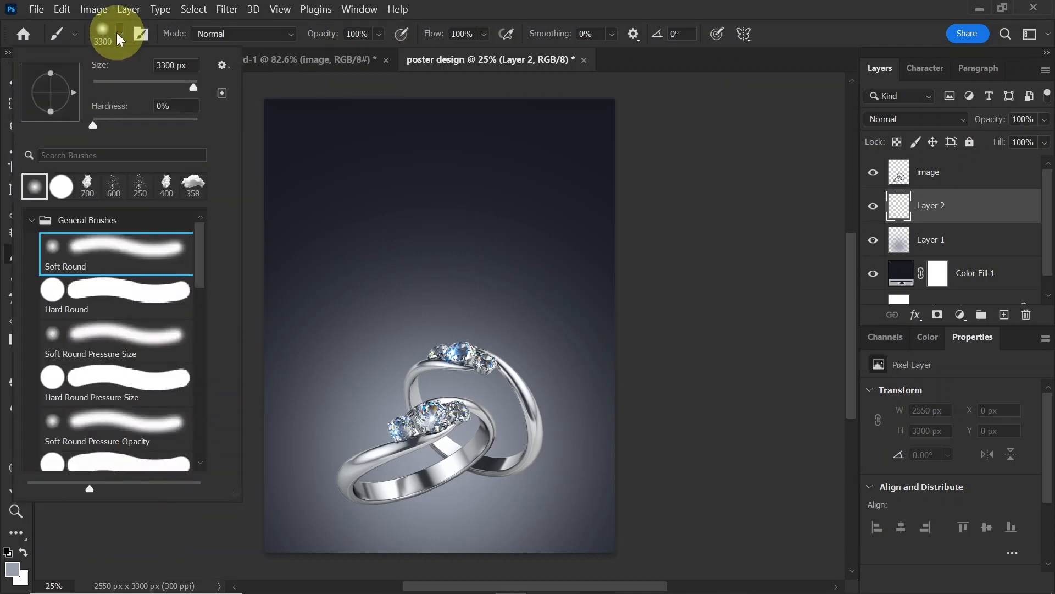
{"action": "left_click", "coordinate": [118, 37]}
{"action": "key", "text": "bracketleft"}
{"action": "key", "text": "bracketleft"}
{"action": "key", "text": "bracketleft"}
{"action": "key", "text": "bracketleft"}
{"action": "key", "text": "bracketleft"}
{"action": "key", "text": "bracketleft"}
{"action": "key", "text": "bracketleft"}
{"action": "key", "text": "bracketleft"}
{"action": "key", "text": "bracketleft"}
{"action": "key", "text": "bracketleft"}
{"action": "key", "text": "bracketleft"}
{"action": "key", "text": "bracketleft"}
{"action": "key", "text": "bracketleft"}
{"action": "key", "text": "bracketleft"}
{"action": "key", "text": "bracketleft"}
{"action": "key", "text": "bracketleft"}
{"action": "key", "text": "bracketleft"}
{"action": "key", "text": "bracketleft"}
{"action": "key", "text": "bracketleft"}
{"action": "key", "text": "bracketleft"}
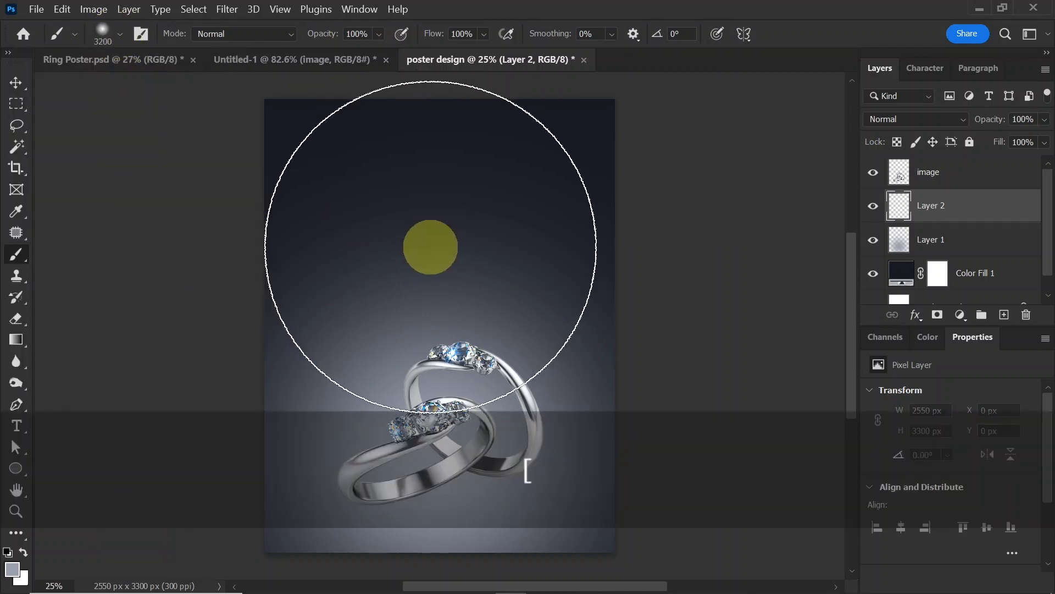
{"action": "left_click", "coordinate": [12, 569]}
{"action": "left_click", "coordinate": [569, 368]}
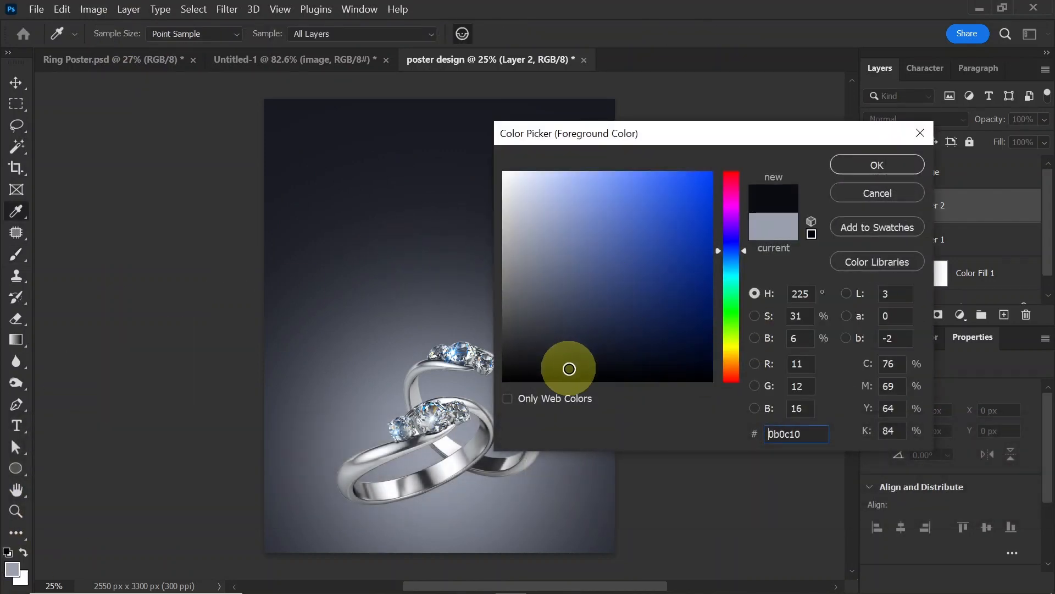
{"action": "left_click", "coordinate": [865, 165]}
{"action": "left_click", "coordinate": [436, 259]}
Squash the dark dab to about 1293 x 217 px and place it as a shadow beneath the front ring
{"action": "key", "text": "ctrl+t"}
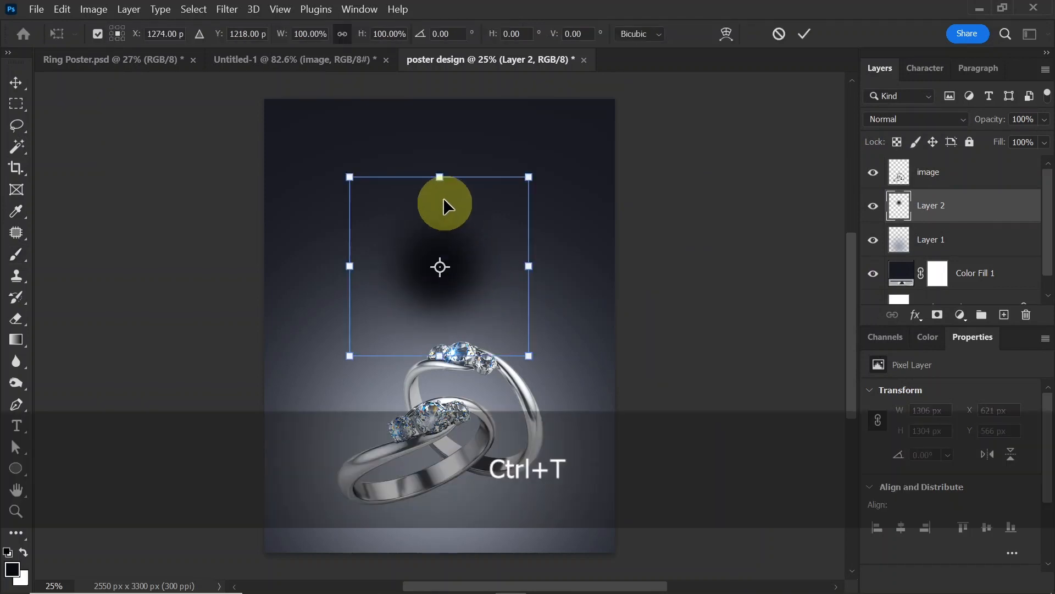
{"action": "left_click_drag", "start_coordinate": [440, 179], "coordinate": [422, 503]}
{"action": "key", "text": "Return"}
{"action": "key", "text": "b"}
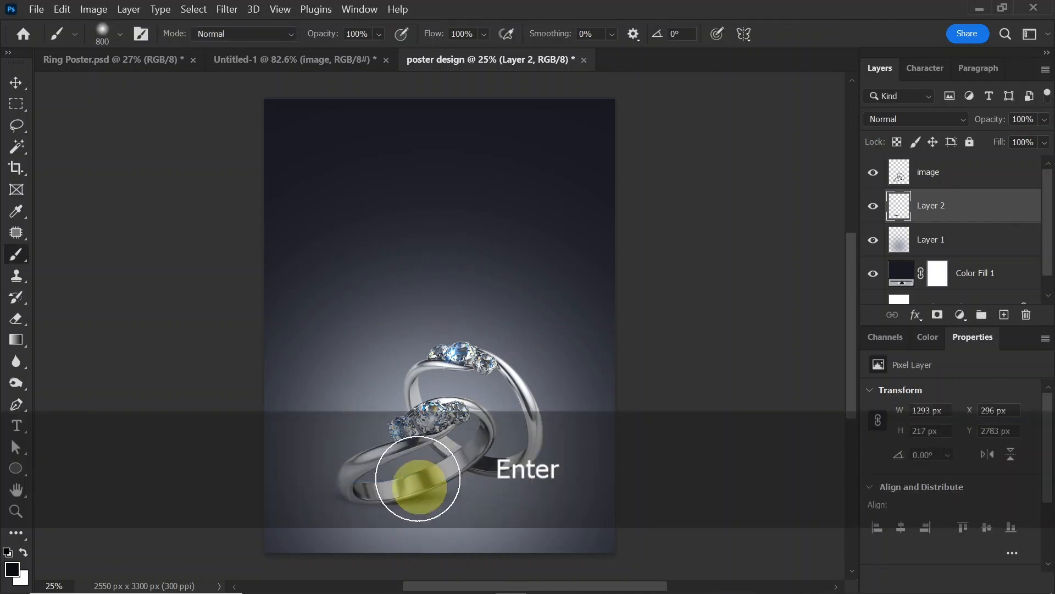
{"action": "left_click", "coordinate": [16, 82]}
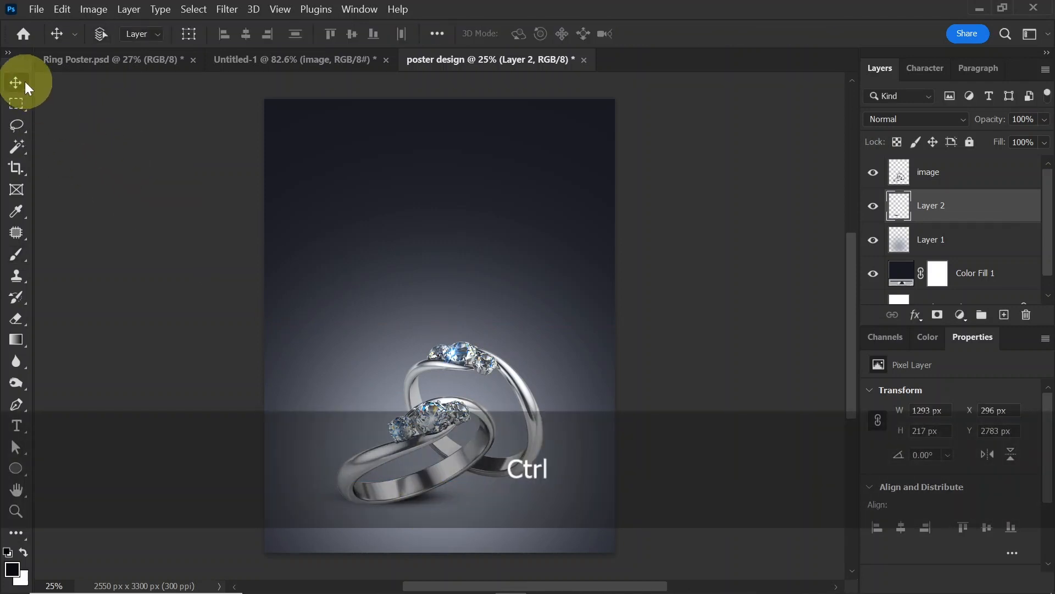
Duplicate the shadow, place the copy beneath the rear ring, and shift the front ring's shadow slightly to the right
{"action": "key", "text": "ctrl+equal"}
{"action": "key", "text": "ctrl+equal"}
{"action": "left_click_drag", "start_coordinate": [392, 390], "coordinate": [406, 223]}
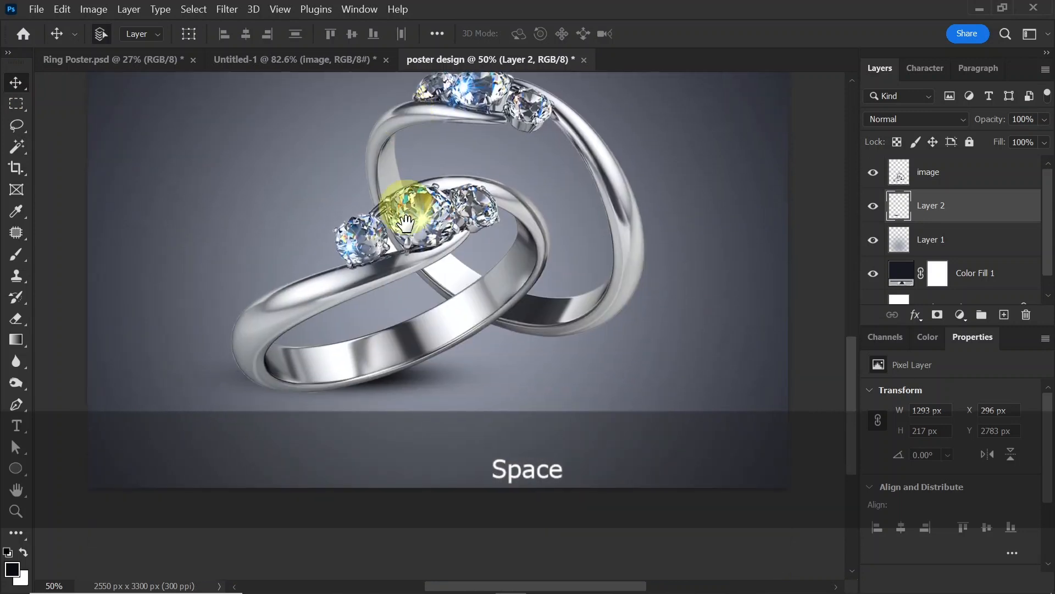
{"action": "left_click_drag", "start_coordinate": [411, 384], "coordinate": [653, 333]}
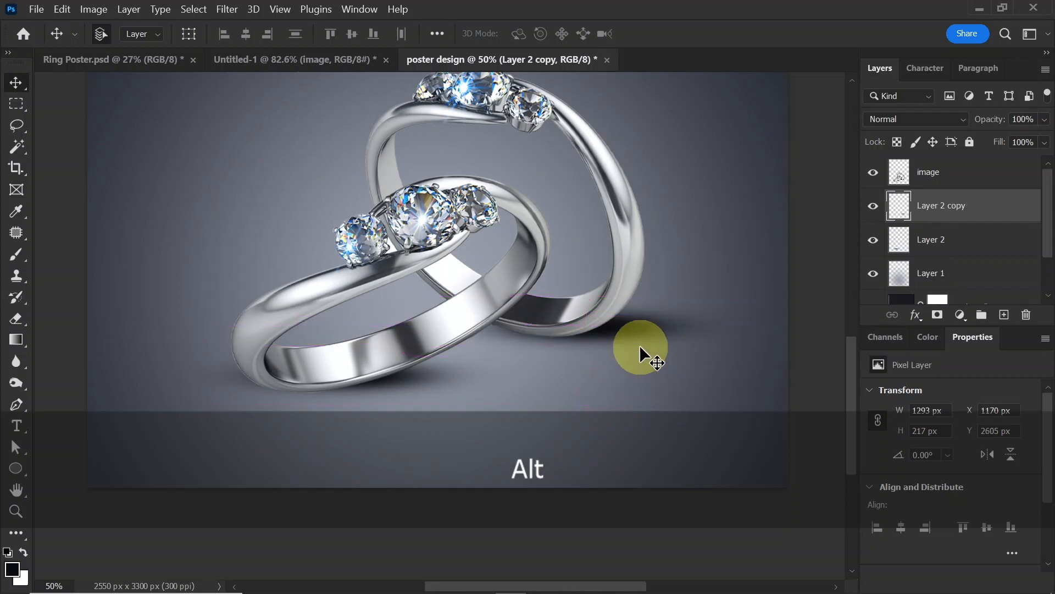
{"action": "left_click_drag", "start_coordinate": [391, 386], "coordinate": [413, 381]}
Set the fill of both shadow layers to 50%
{"action": "left_click", "coordinate": [635, 328], "text": "shift"}
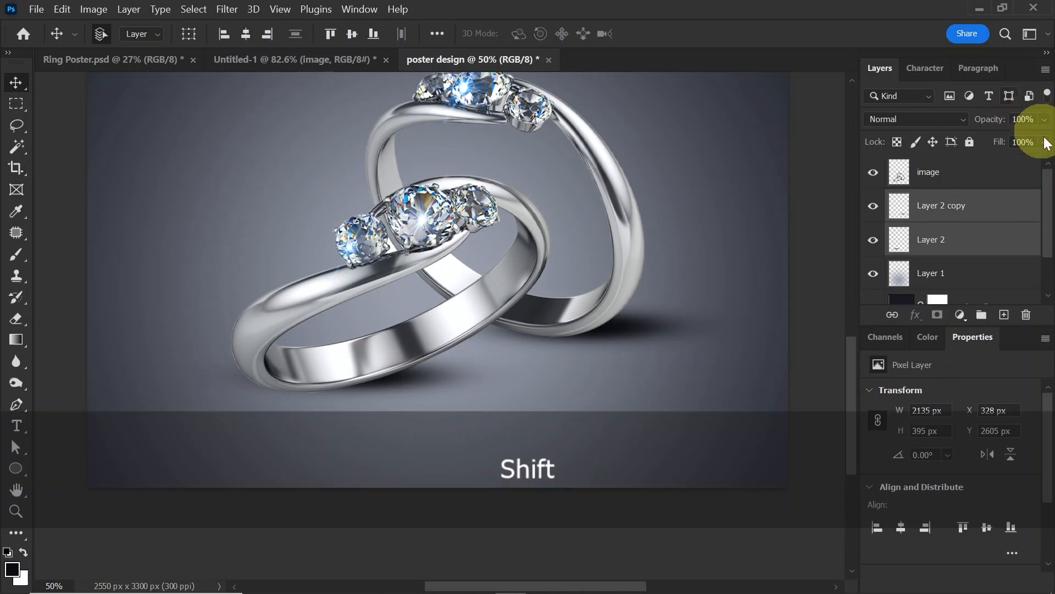
{"action": "left_click_drag", "start_coordinate": [1045, 143], "coordinate": [1014, 159]}
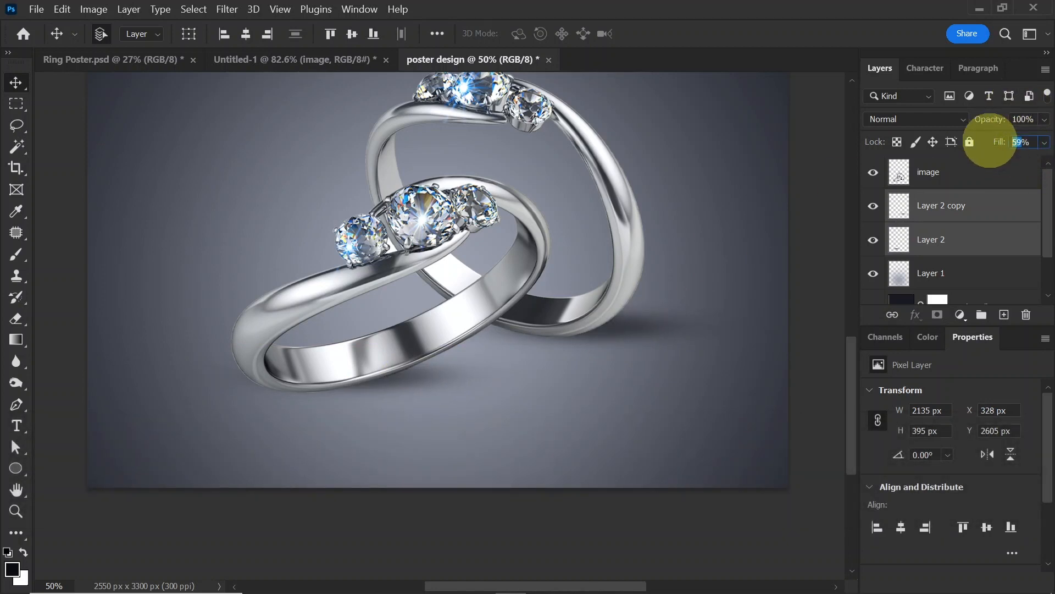
{"action": "type", "text": "50"}
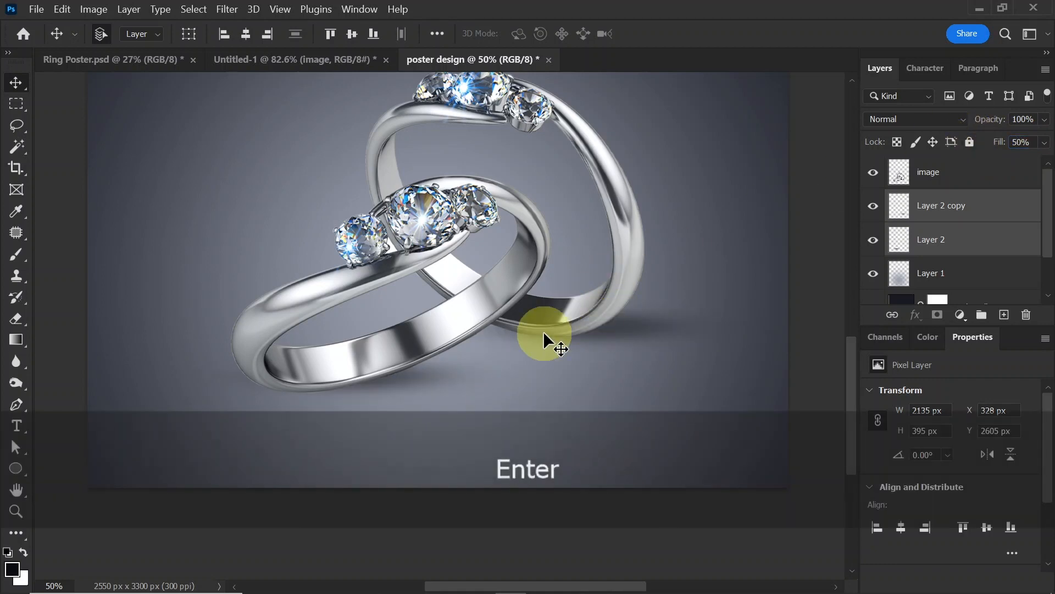
Draw an unfilled, white-stroked rectangle about 1299 x 2289 px behind the rings, with its upper edge raised
{"action": "key", "text": "ctrl+0"}
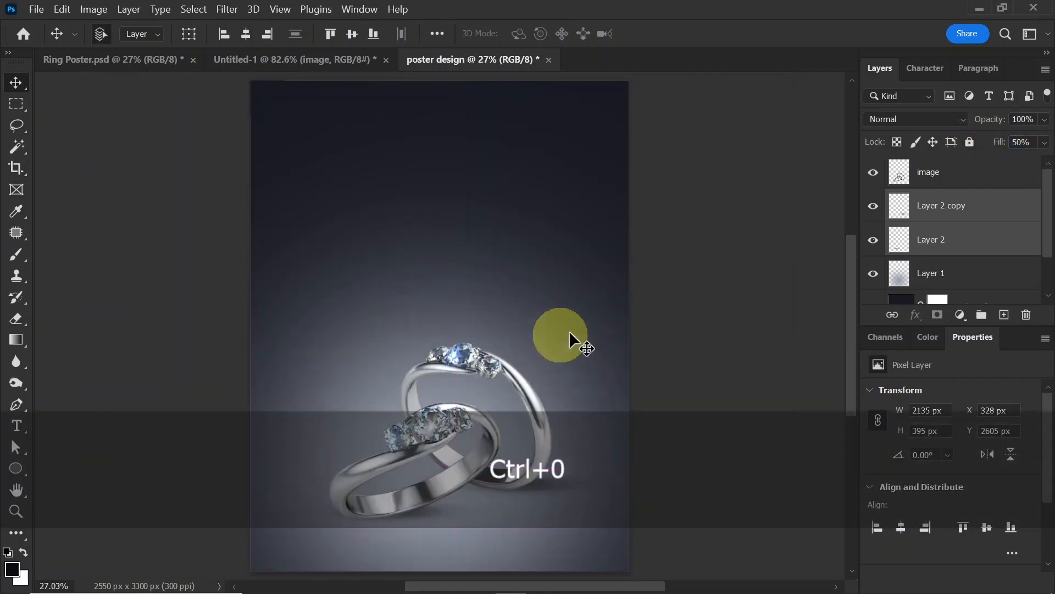
{"action": "left_click", "coordinate": [15, 468]}
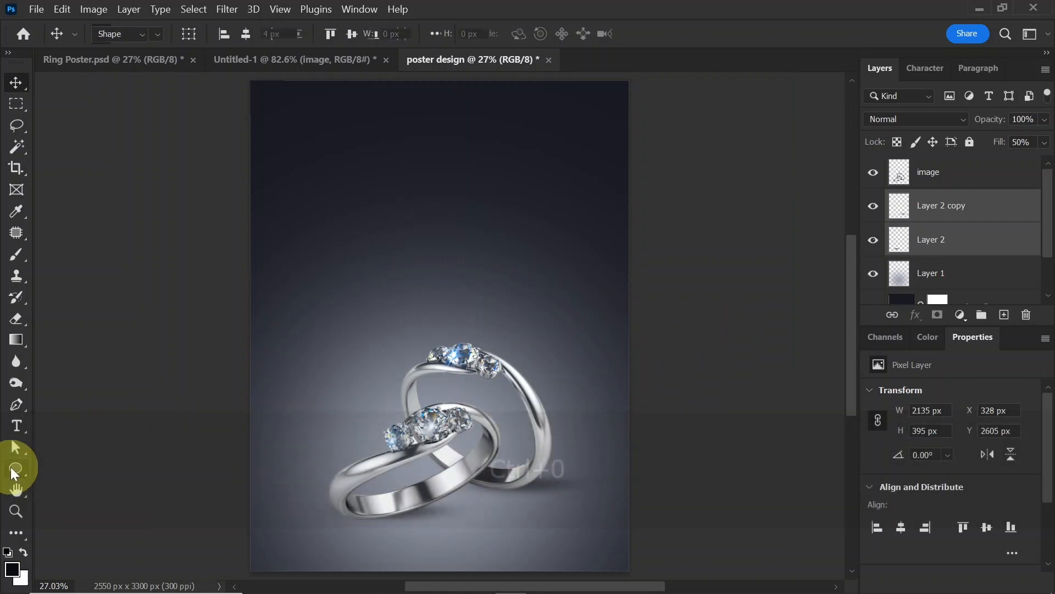
{"action": "left_click", "coordinate": [57, 472]}
{"action": "left_click_drag", "start_coordinate": [345, 155], "coordinate": [538, 471]}
{"action": "left_click_drag", "start_coordinate": [440, 156], "coordinate": [441, 133]}
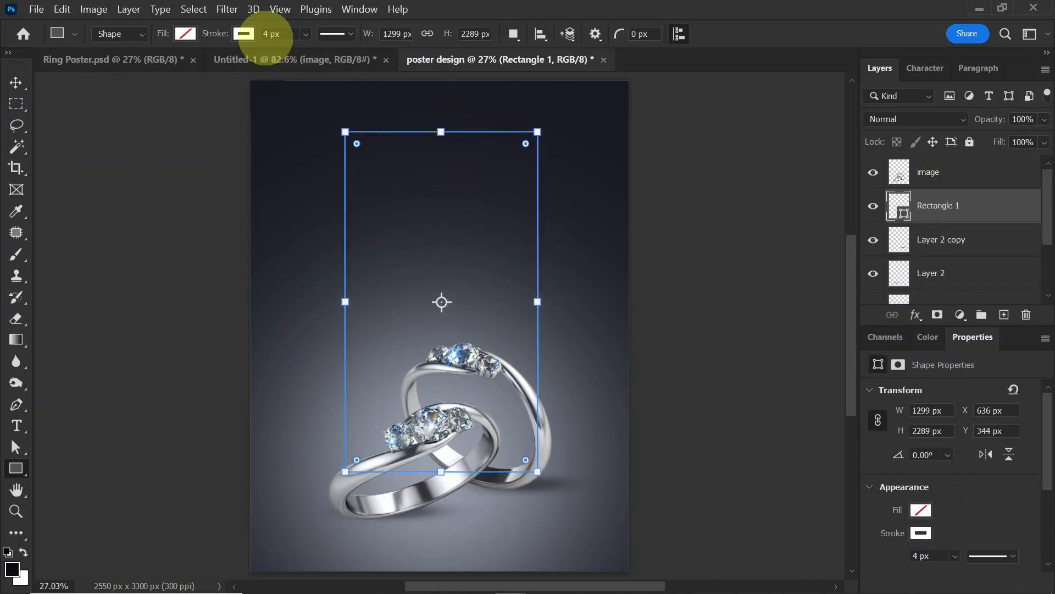
Set the rectangle's stroke width to 10 px
{"action": "type", "text": "10"}
{"action": "key", "text": "Return"}
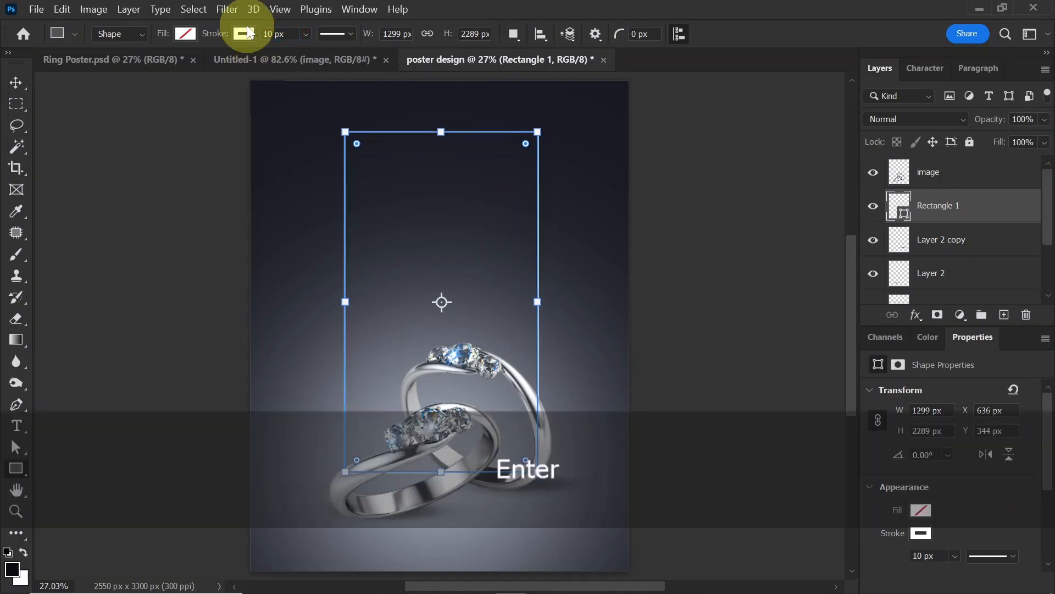
{"action": "left_click", "coordinate": [15, 84]}
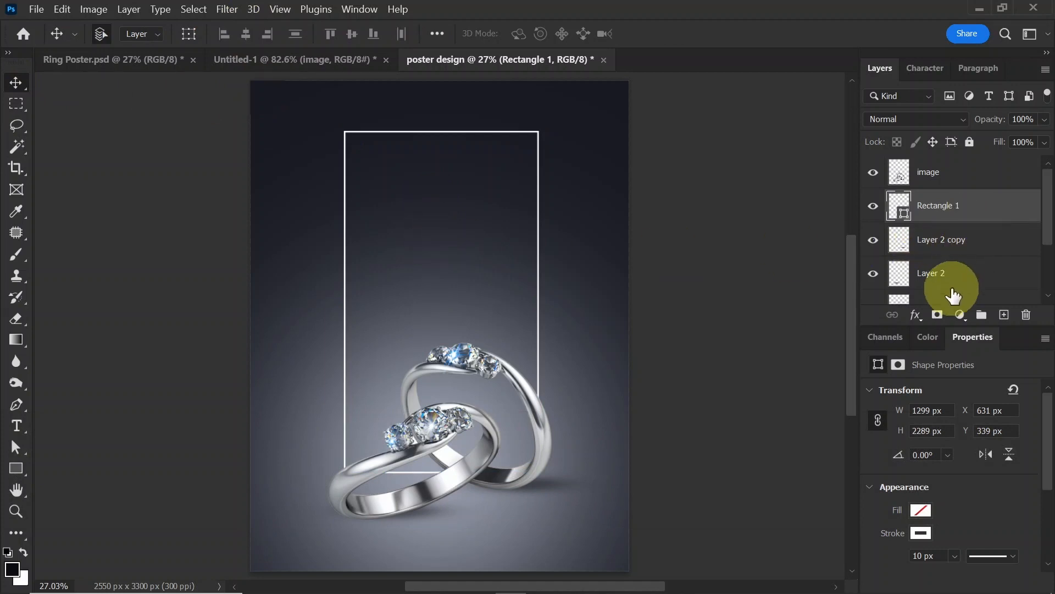
Add a layer mask to the rectangle and hide its bottom edge inside the rings with an 800 px black Hard Round brush
{"action": "left_click", "coordinate": [937, 315]}
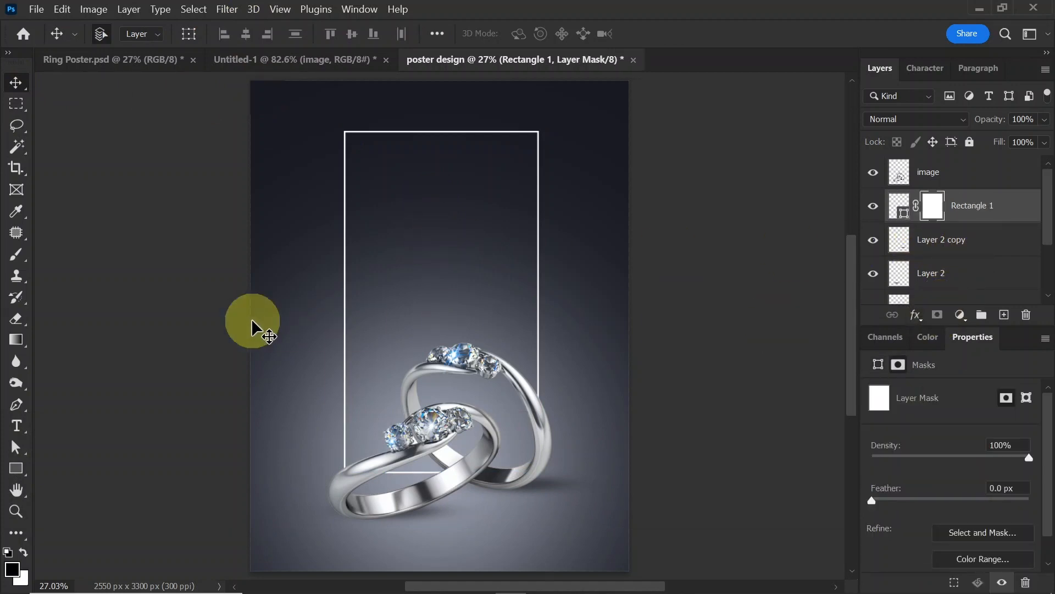
{"action": "left_click", "coordinate": [16, 254]}
{"action": "left_click", "coordinate": [113, 33]}
{"action": "left_click", "coordinate": [119, 291]}
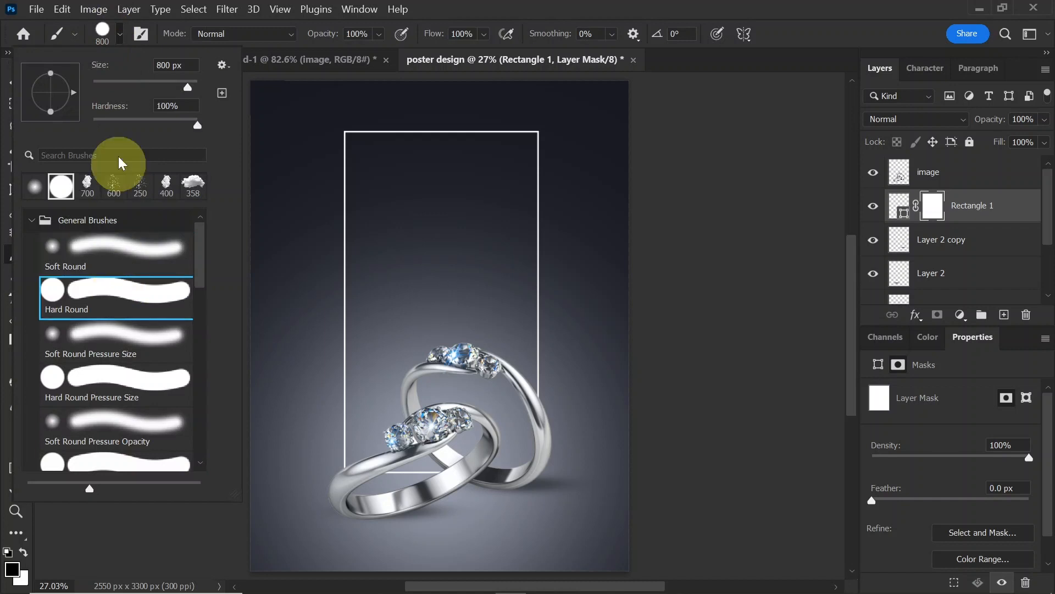
{"action": "left_click", "coordinate": [121, 36]}
{"action": "mouse_move", "coordinate": [450, 418]}
{"action": "left_mouse_down"}
{"action": "mouse_move", "coordinate": [441, 454]}
{"action": "mouse_move", "coordinate": [414, 467]}
{"action": "mouse_move", "coordinate": [475, 442]}
{"action": "mouse_move", "coordinate": [487, 469]}
{"action": "mouse_move", "coordinate": [484, 457]}
{"action": "mouse_move", "coordinate": [423, 473]}
{"action": "mouse_move", "coordinate": [418, 443]}
{"action": "mouse_move", "coordinate": [420, 456]}
{"action": "mouse_move", "coordinate": [368, 408]}
{"action": "left_mouse_up"}
{"action": "left_click", "coordinate": [15, 82]}
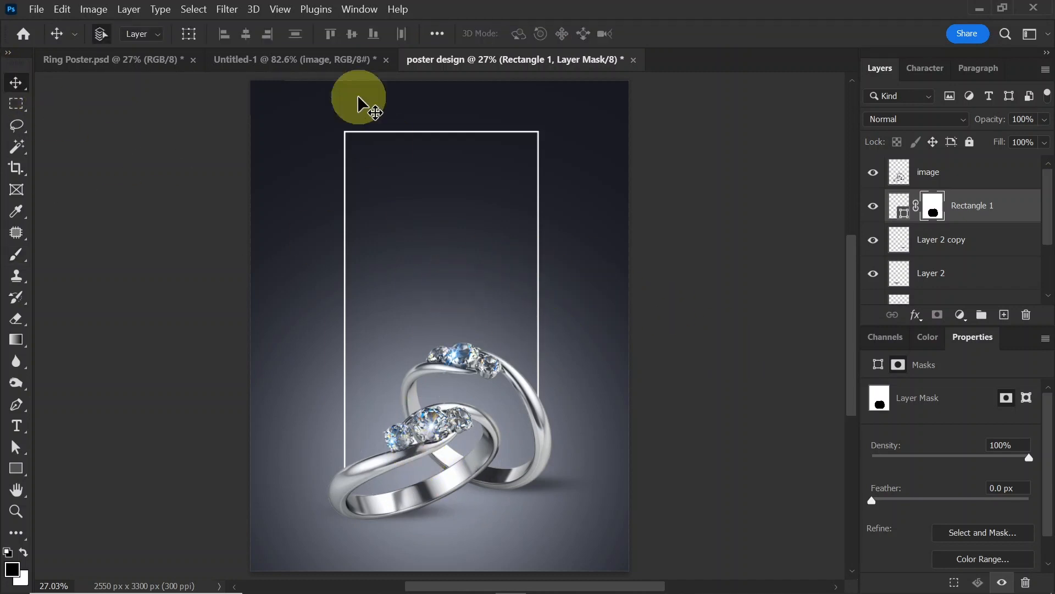
Bring the orange bokeh image from the Untitled-1 document into the poster behind the rings and desaturate it
{"action": "left_click", "coordinate": [341, 61]}
{"action": "left_click", "coordinate": [873, 172]}
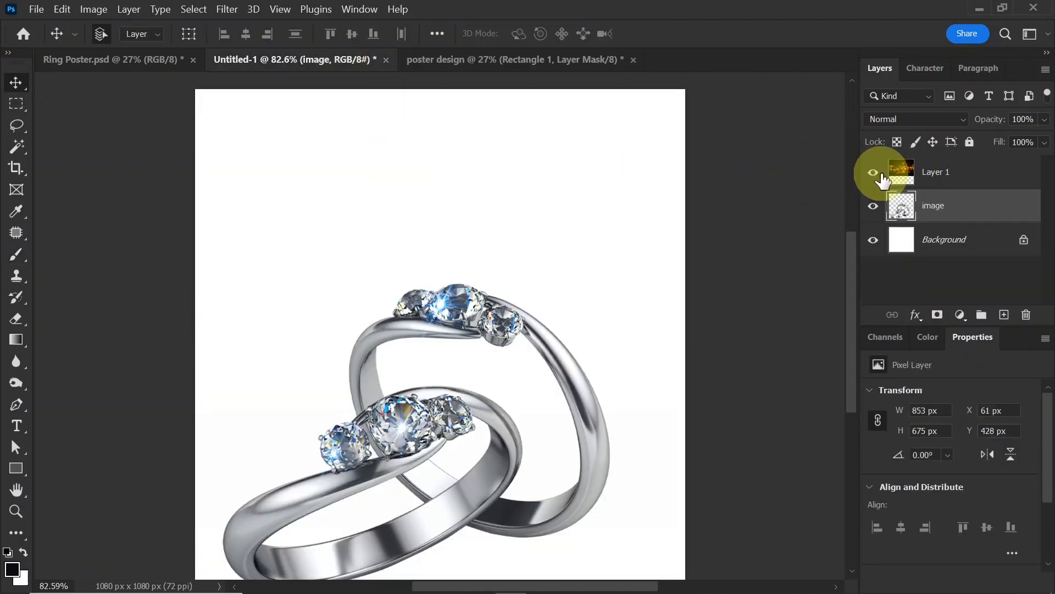
{"action": "left_click_drag", "start_coordinate": [503, 225], "coordinate": [436, 350]}
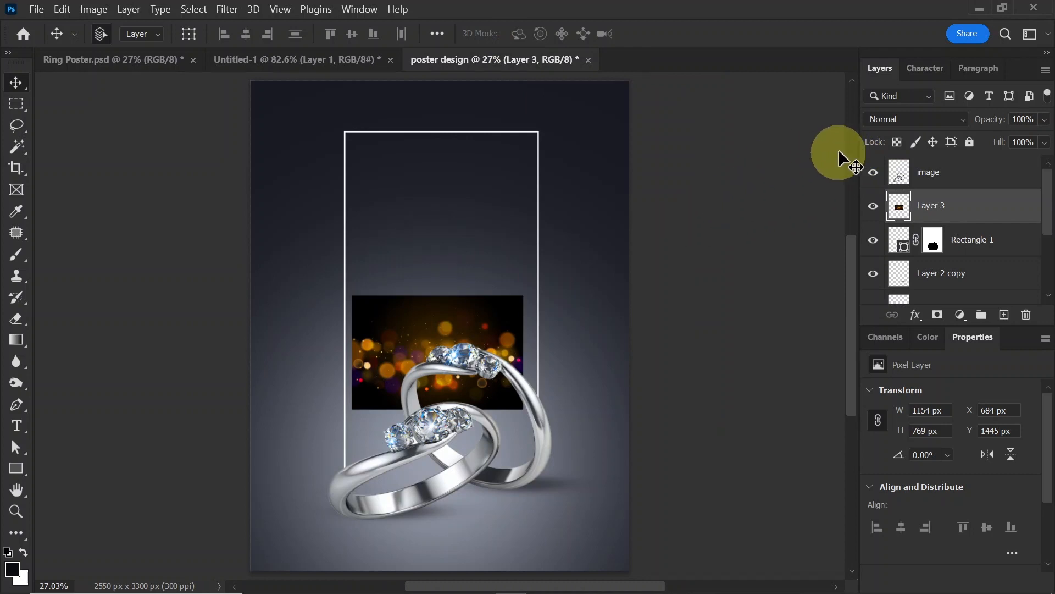
{"action": "left_click", "coordinate": [93, 9]}
{"action": "mouse_move", "coordinate": [113, 46]}
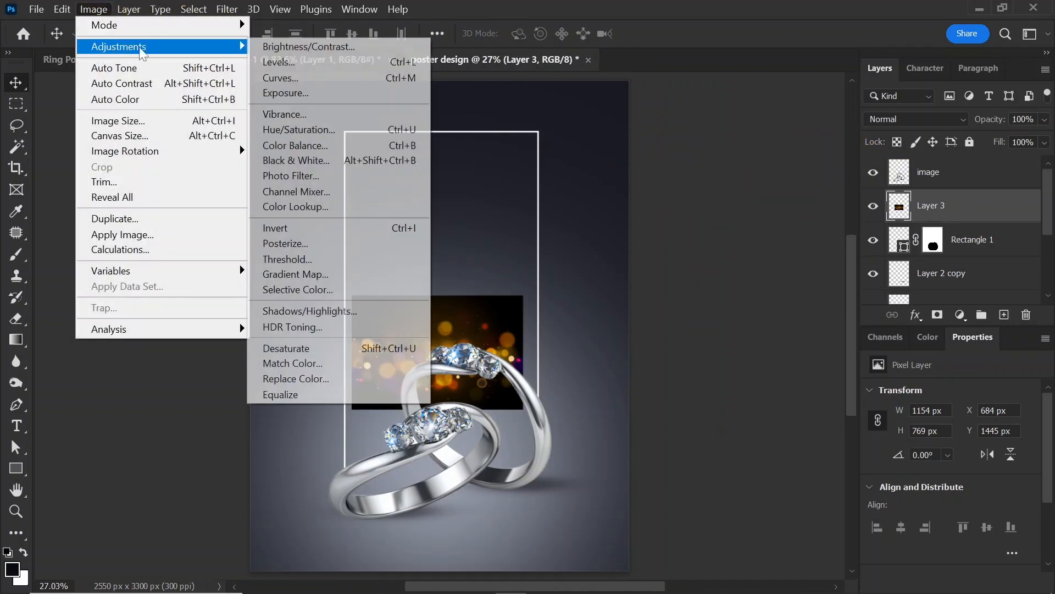
{"action": "left_click", "coordinate": [319, 352]}
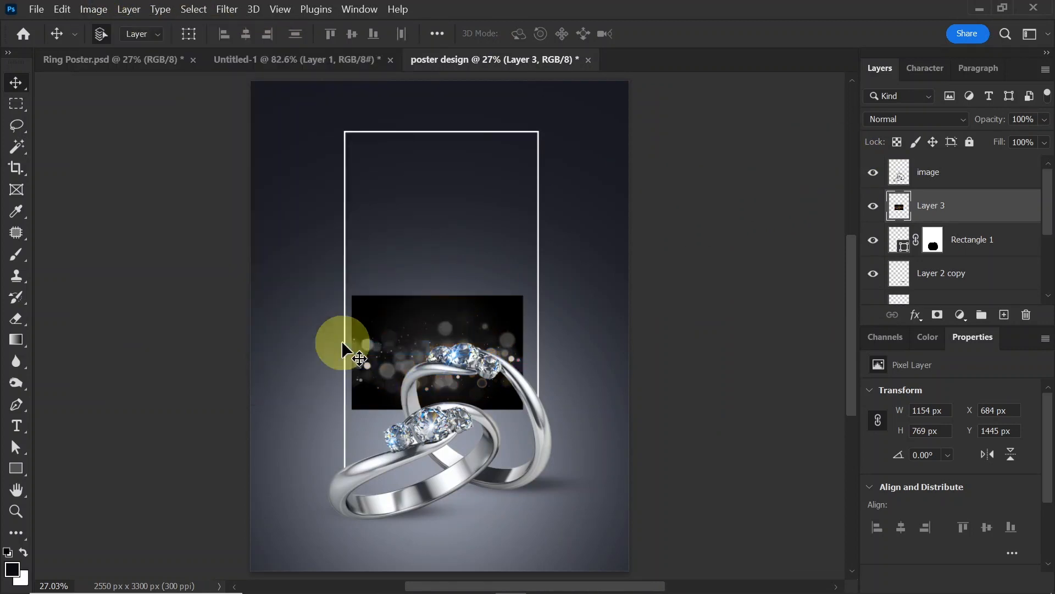
Enlarge the bokeh image to about 2806 x 1870 px across the poster behind the rings and set its blend mode to Screen
{"action": "key", "text": "ctrl+t"}
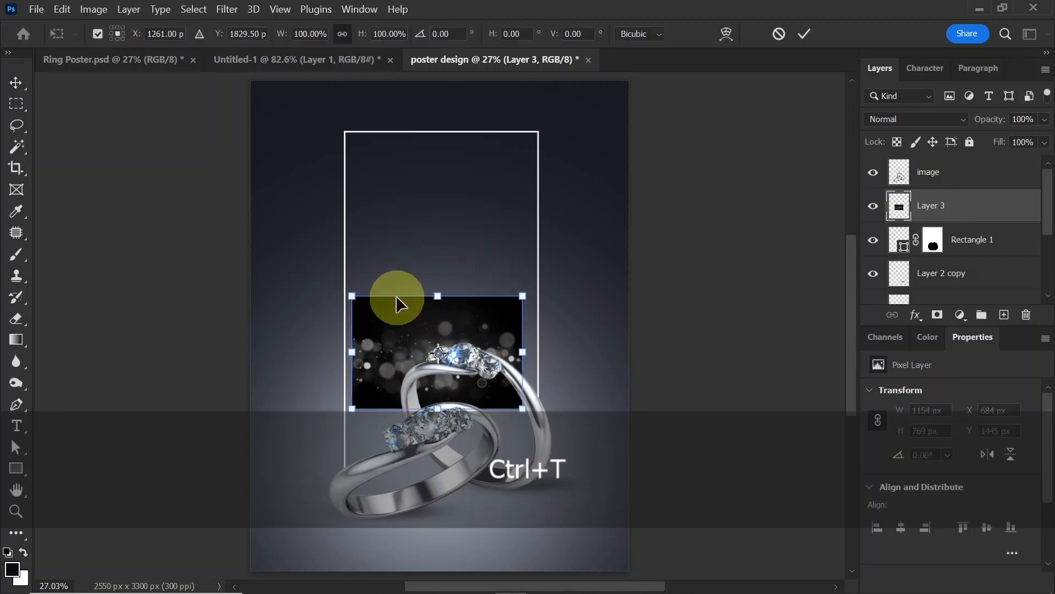
{"action": "left_click_drag", "start_coordinate": [434, 294], "coordinate": [426, 129]}
{"action": "left_click_drag", "start_coordinate": [505, 324], "coordinate": [503, 424]}
{"action": "key", "text": "Return"}
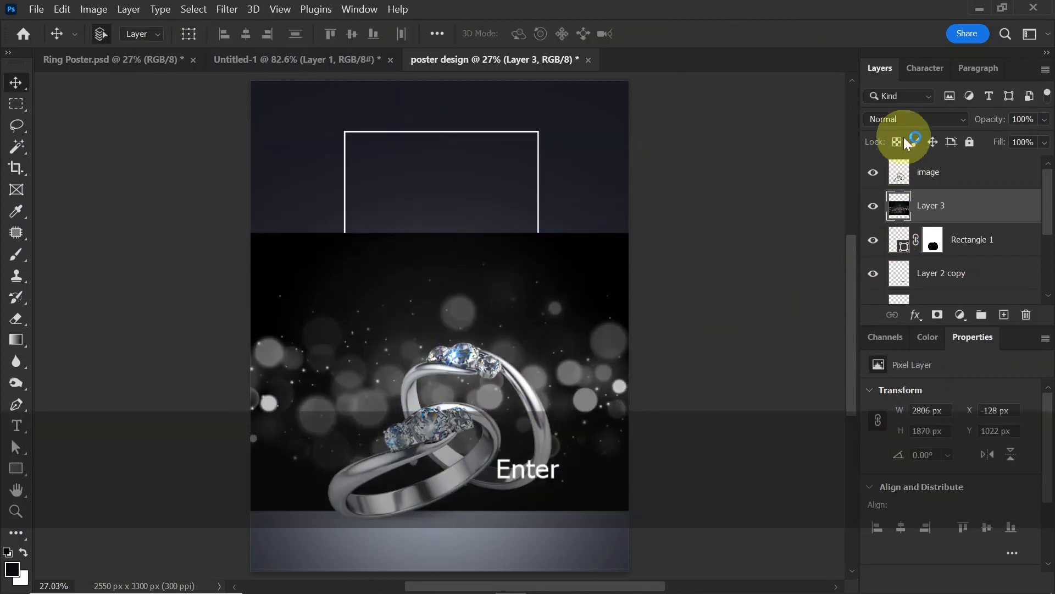
{"action": "left_click", "coordinate": [905, 120]}
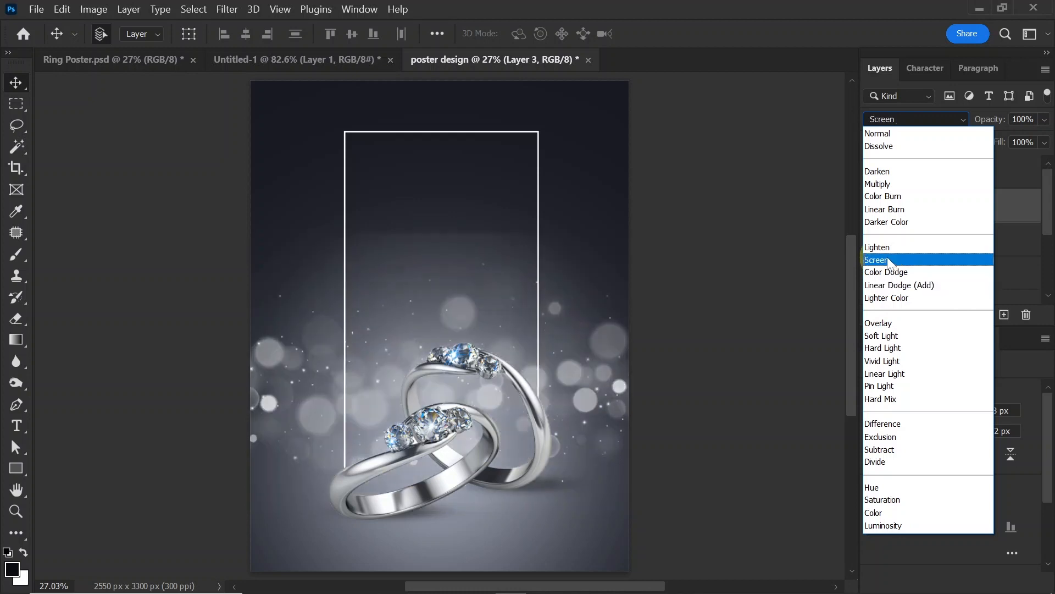
{"action": "left_click", "coordinate": [888, 259]}
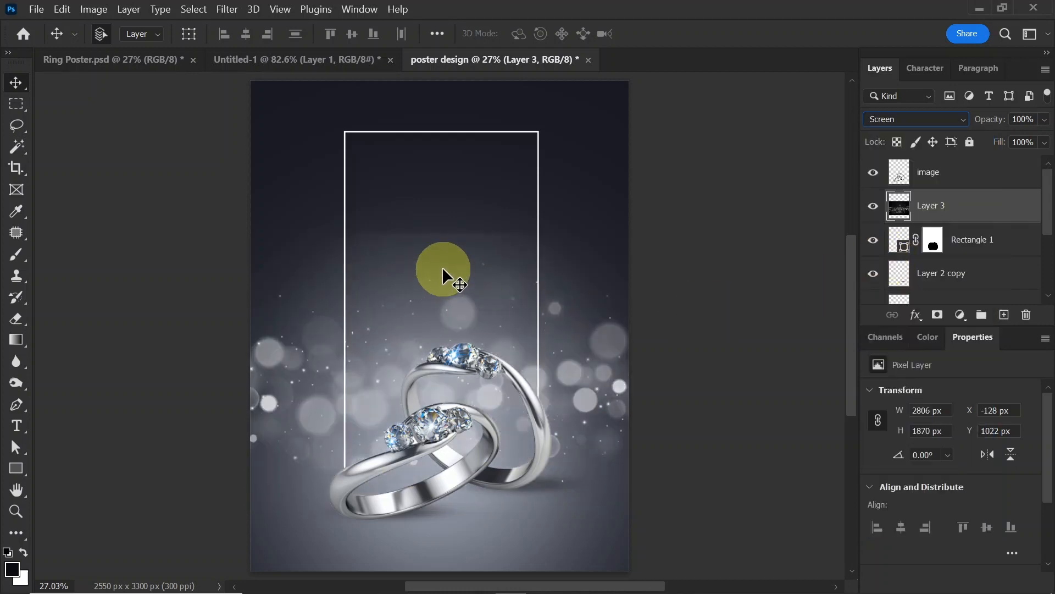
Add a layer mask to the bokeh layer and hide its upper edge with a 1200 px black Soft Round brush
{"action": "left_click", "coordinate": [937, 315]}
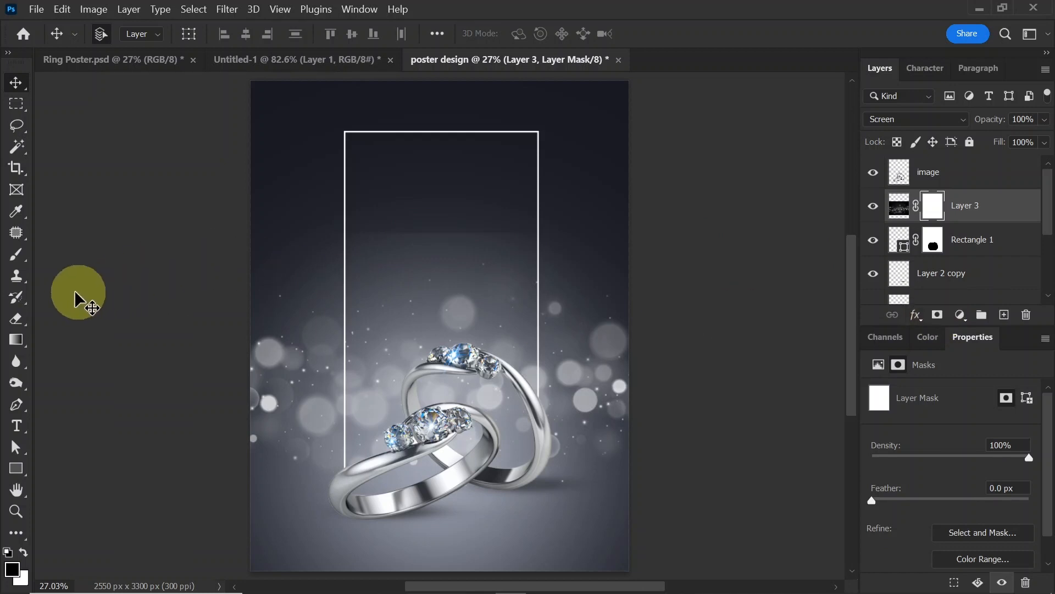
{"action": "left_click", "coordinate": [16, 254]}
{"action": "left_click", "coordinate": [103, 33]}
{"action": "left_click", "coordinate": [134, 266]}
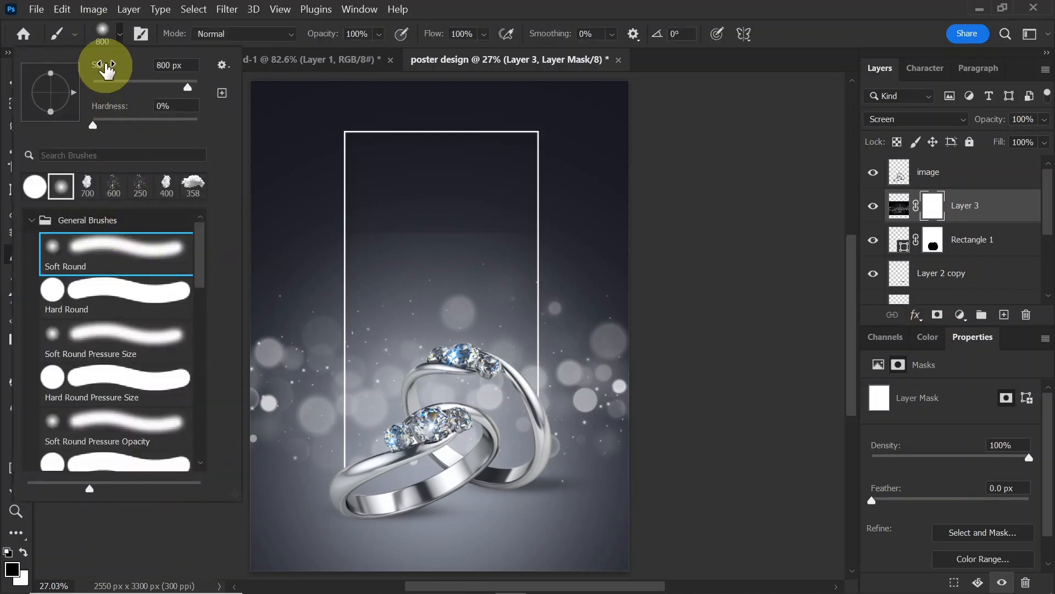
{"action": "left_click", "coordinate": [104, 32]}
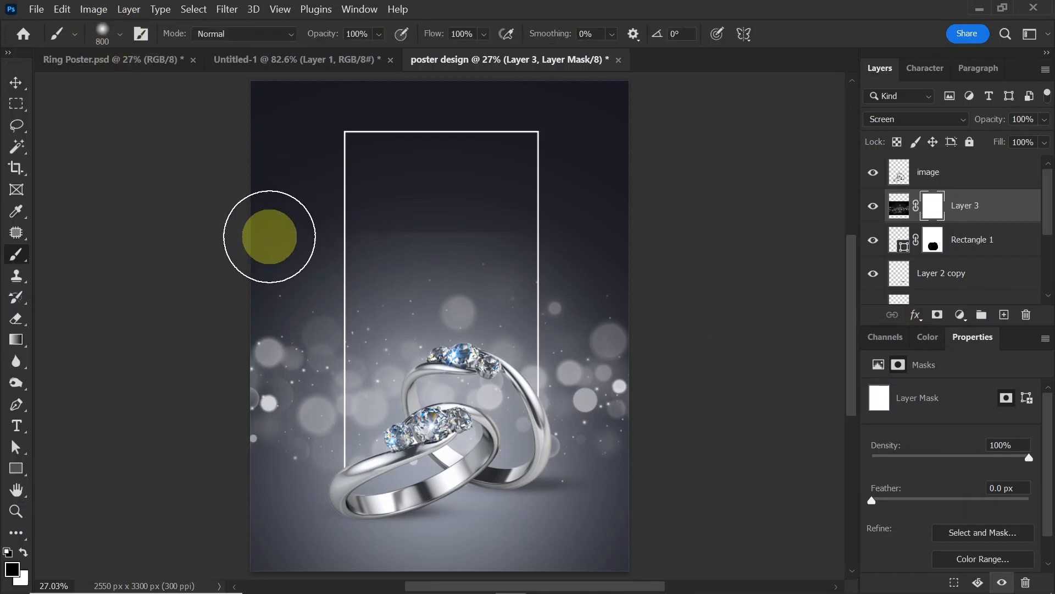
{"action": "key", "text": "]"}
{"action": "key", "text": "]"}
{"action": "key", "text": "]"}
{"action": "key", "text": "]"}
{"action": "mouse_move", "coordinate": [286, 222]}
{"action": "left_mouse_down"}
{"action": "mouse_move", "coordinate": [358, 208]}
{"action": "mouse_move", "coordinate": [556, 201]}
{"action": "mouse_move", "coordinate": [261, 197]}
{"action": "left_mouse_up"}
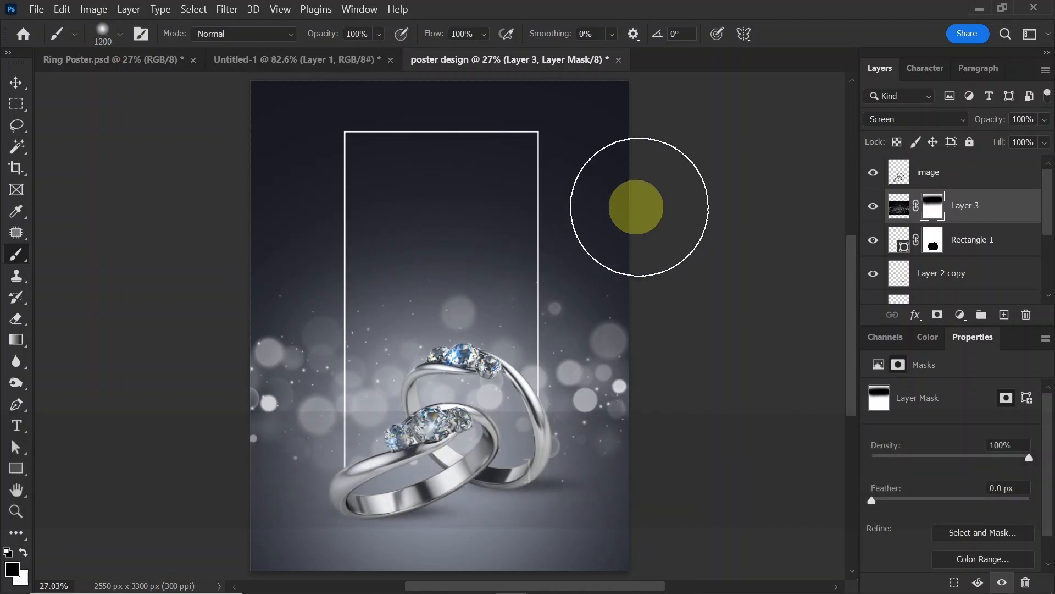
Lower the brush opacity to 51% and fade the bokeh layer's lower part on its mask
{"action": "left_click", "coordinate": [379, 34]}
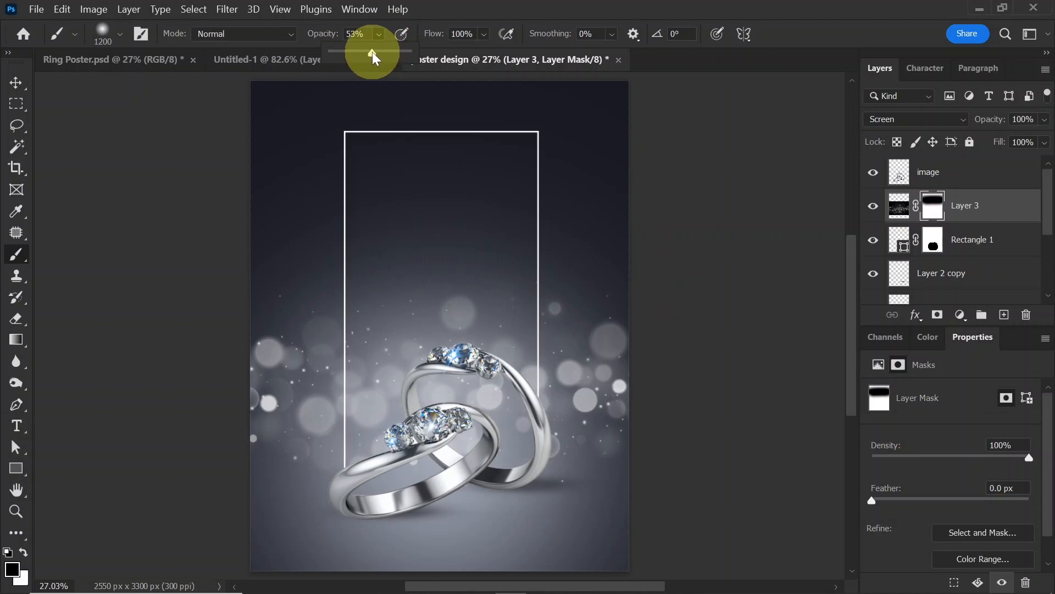
{"action": "left_click_drag", "start_coordinate": [373, 55], "coordinate": [371, 55]}
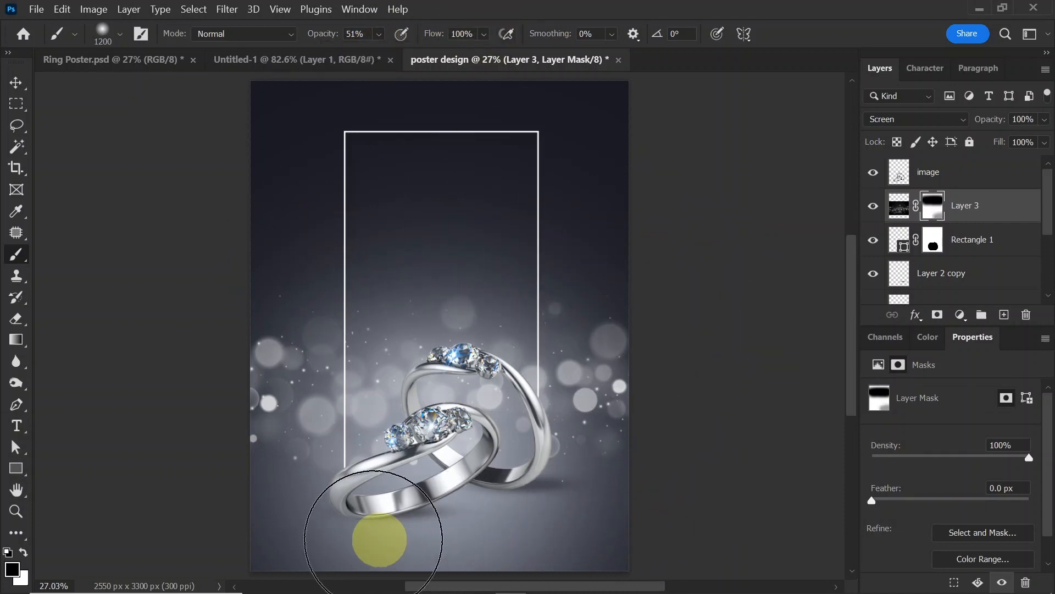
{"action": "left_click", "coordinate": [16, 83]}
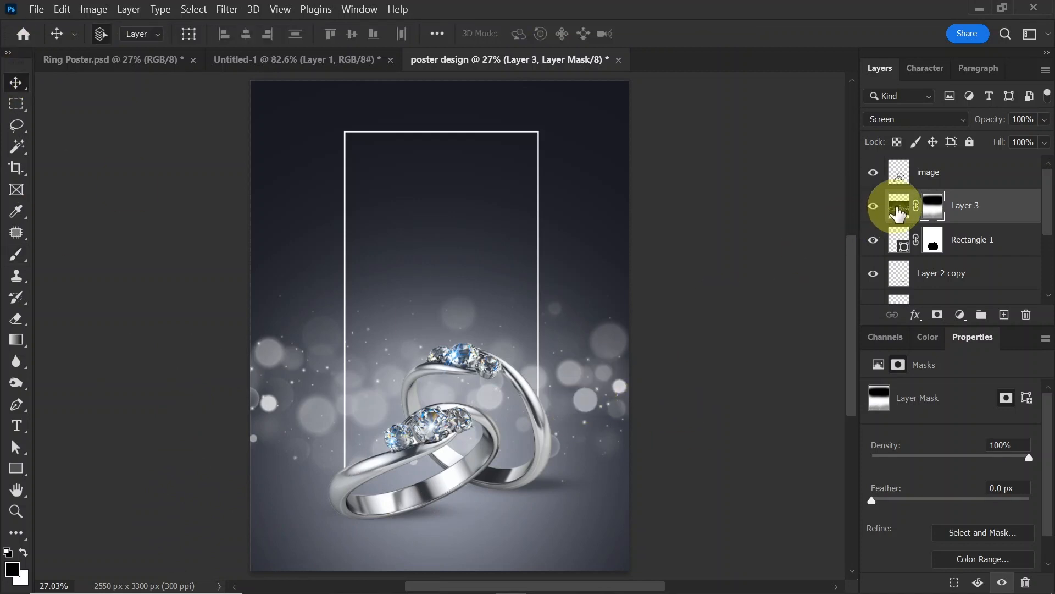
Increase the contrast of the bokeh image itself with Brightness/Contrast
{"action": "left_click", "coordinate": [900, 211]}
{"action": "left_click", "coordinate": [81, 11]}
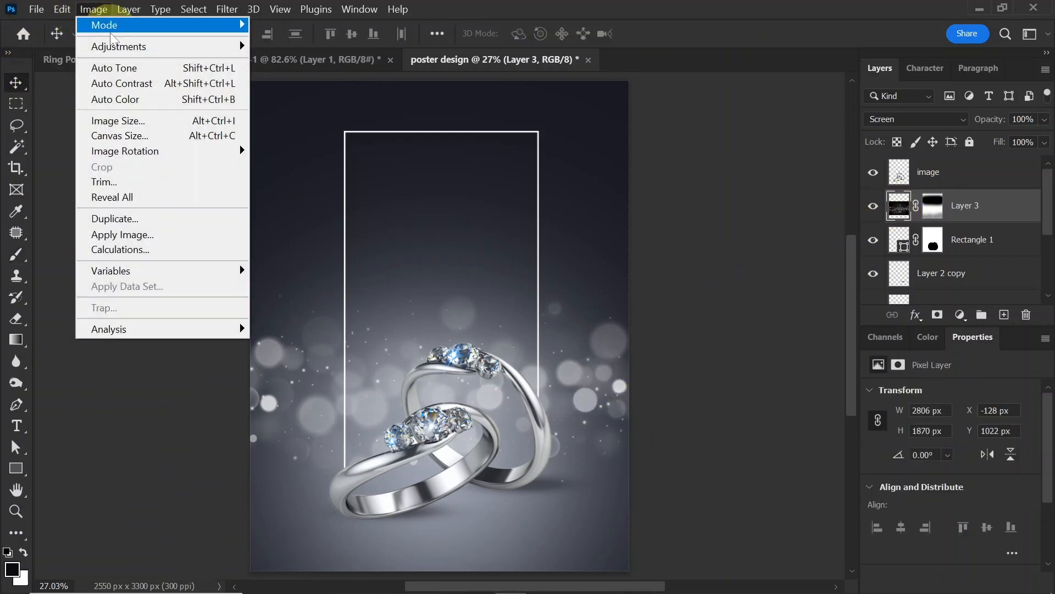
{"action": "mouse_move", "coordinate": [117, 46]}
{"action": "left_click", "coordinate": [315, 48]}
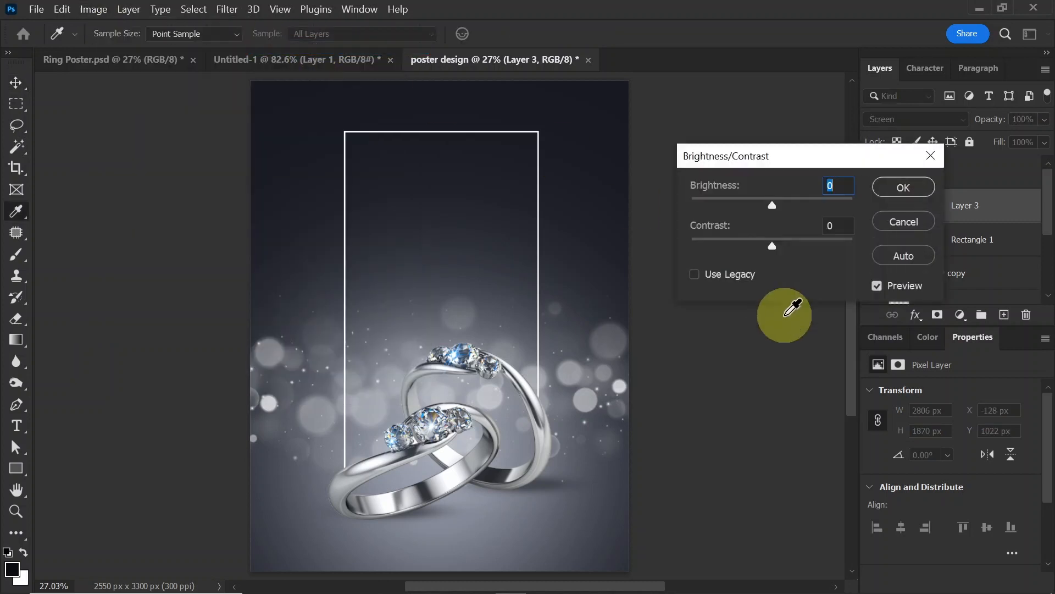
{"action": "left_click_drag", "start_coordinate": [775, 243], "coordinate": [794, 243]}
{"action": "left_click", "coordinate": [901, 187]}
{"action": "key", "text": "v"}
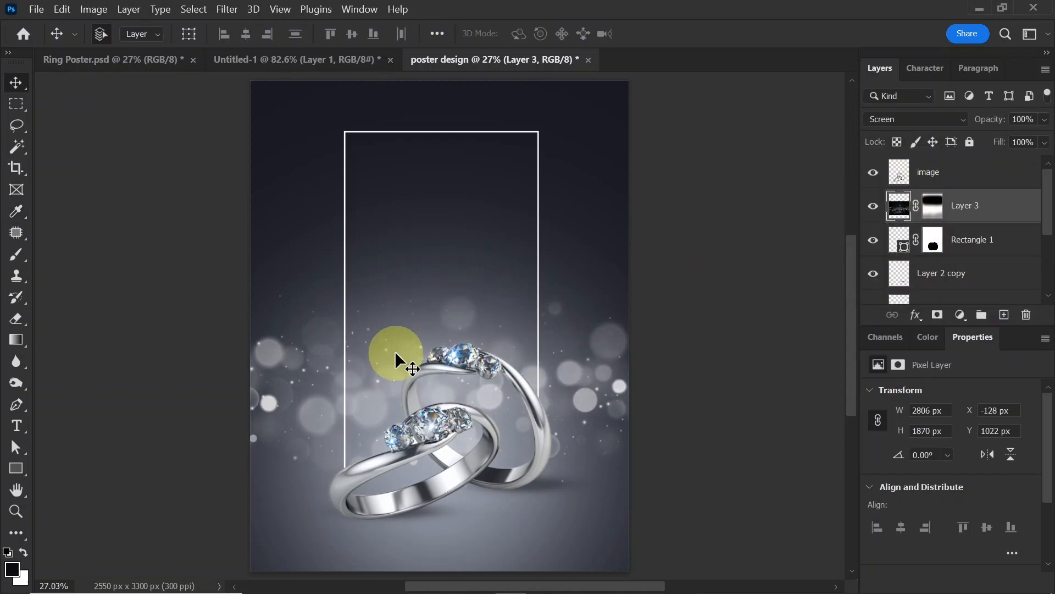
Raise the vibrance and saturation of the rings image with the Vibrance adjustment
{"action": "left_click", "coordinate": [466, 361]}
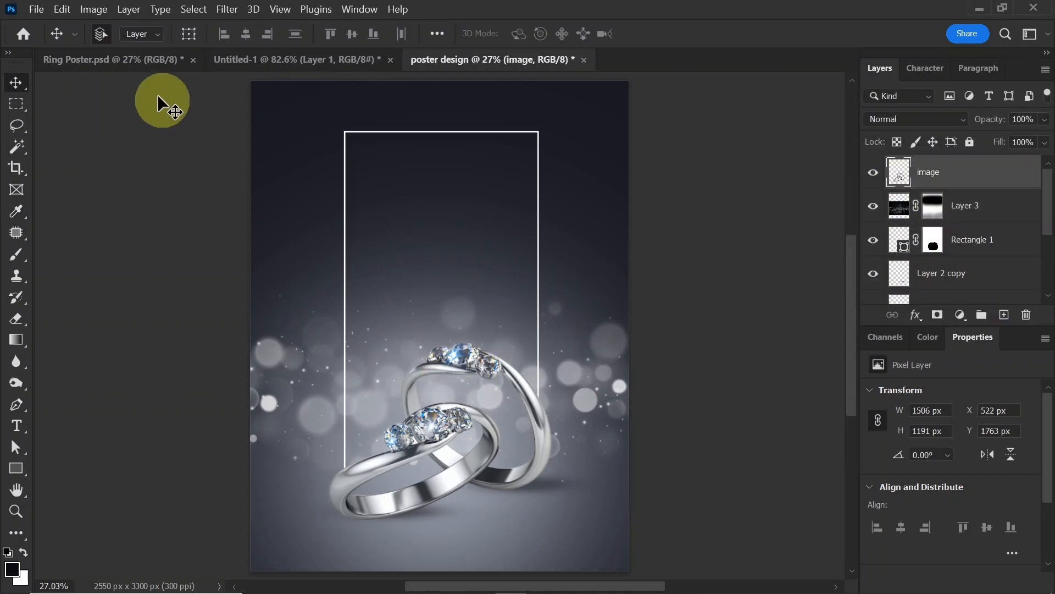
{"action": "left_click", "coordinate": [94, 9]}
{"action": "mouse_move", "coordinate": [117, 47]}
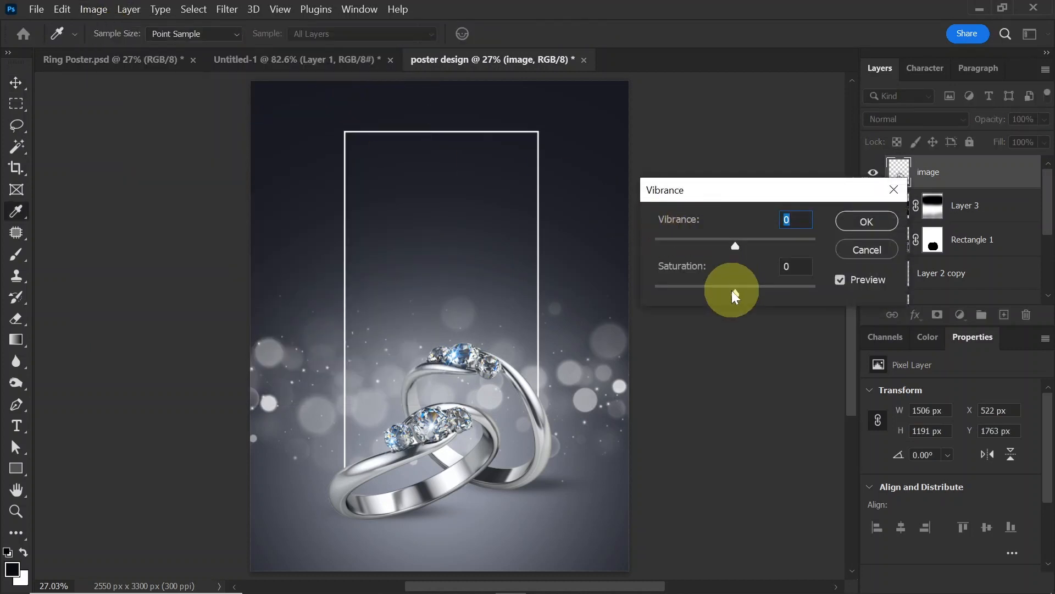
{"action": "left_click_drag", "start_coordinate": [780, 290], "coordinate": [787, 289]}
{"action": "left_click_drag", "start_coordinate": [735, 246], "coordinate": [777, 244]}
{"action": "left_click", "coordinate": [863, 222]}
{"action": "key", "text": "v"}
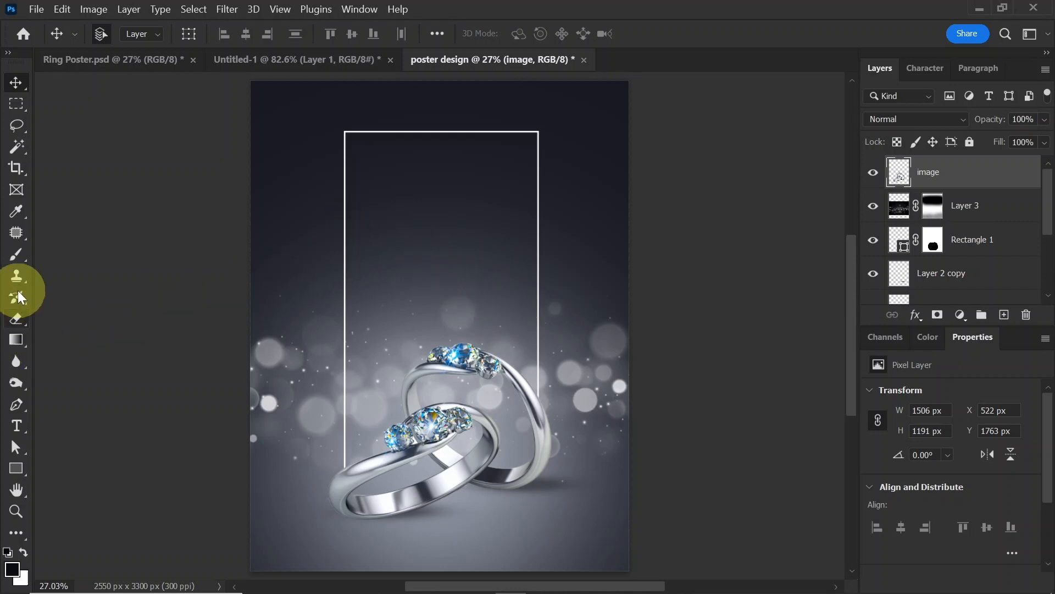
Add white text reading RING, LET'S GET MARRIED and ONLY ₹29,000, and centre it inside the frame above the rings
{"action": "left_click", "coordinate": [16, 426]}
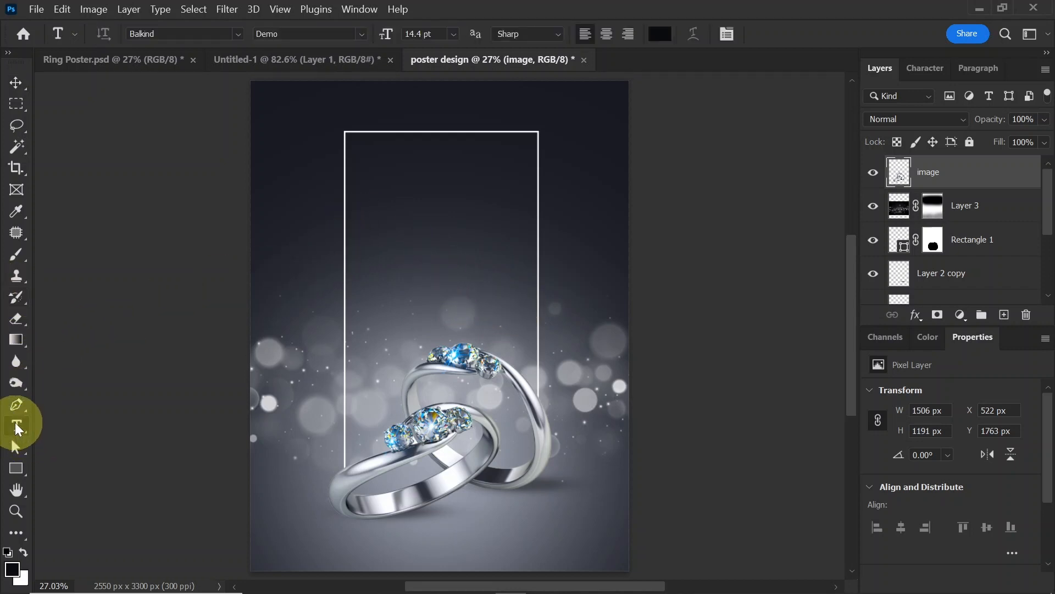
{"action": "left_click", "coordinate": [388, 208]}
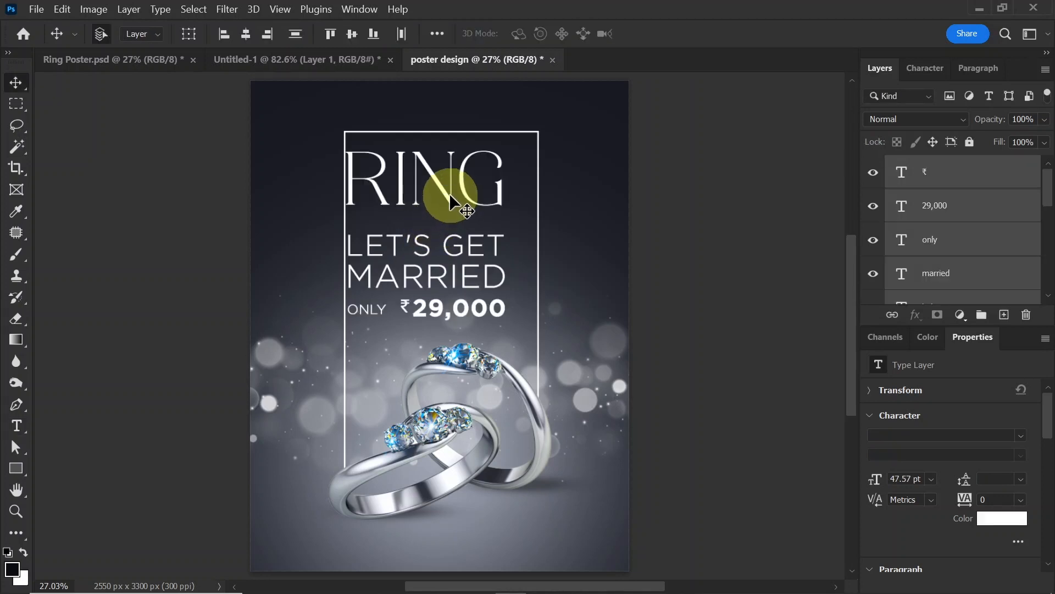
{"action": "left_click_drag", "start_coordinate": [449, 193], "coordinate": [463, 202]}
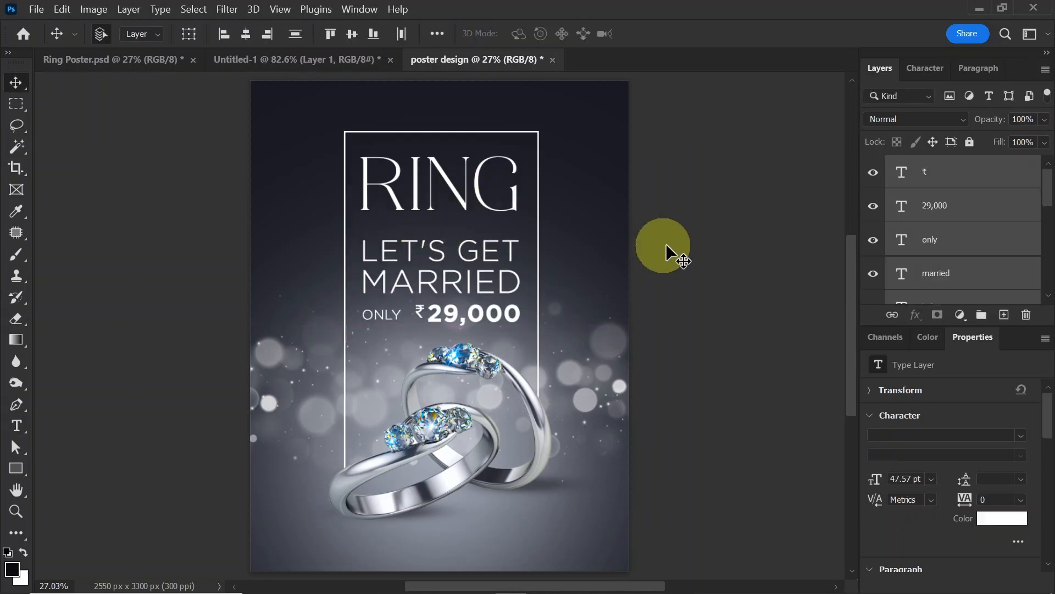
Check the font settings used for the RING heading and the MARRIED line
{"action": "double_click", "coordinate": [474, 181]}
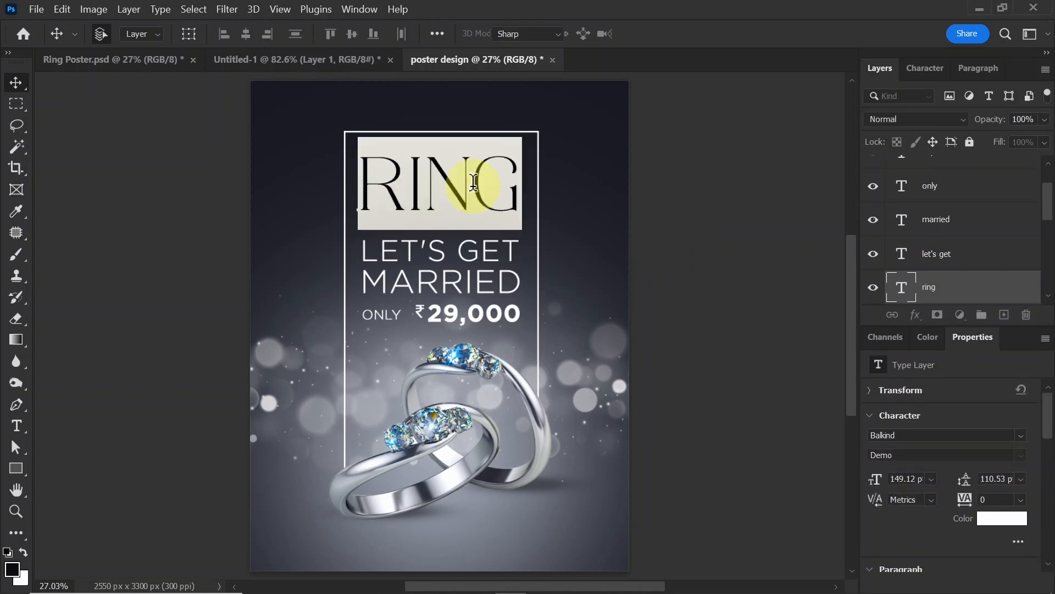
{"action": "left_click", "coordinate": [928, 71]}
{"action": "left_click", "coordinate": [927, 99]}
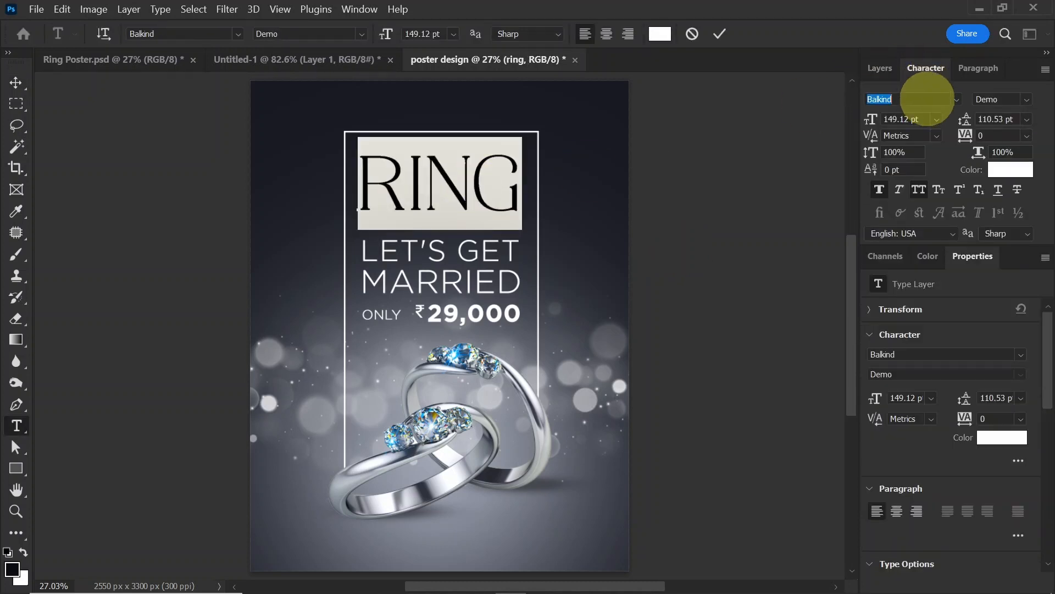
{"action": "key", "text": "ctrl"}
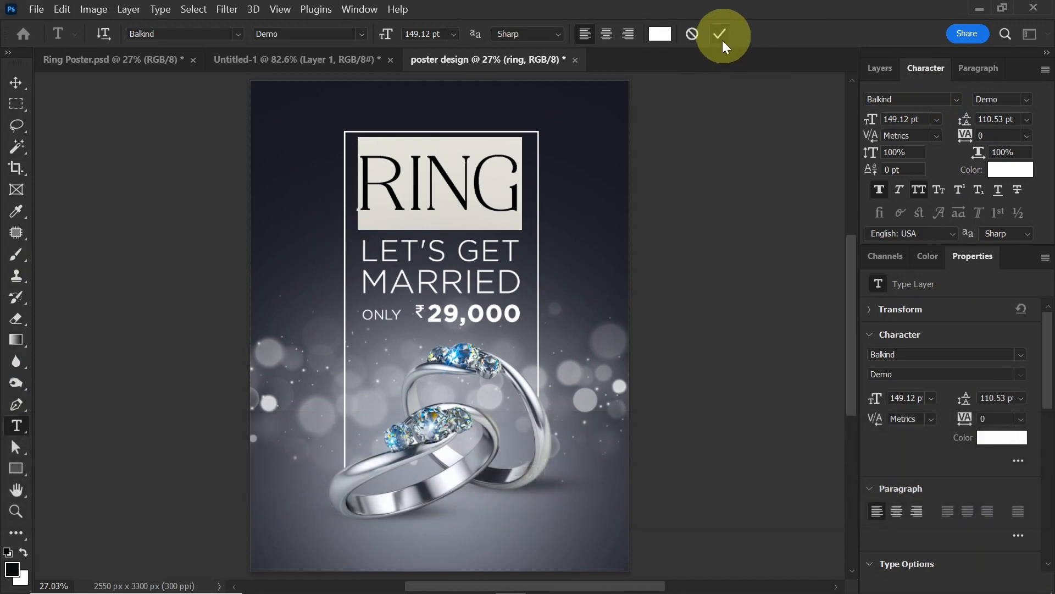
{"action": "left_click", "coordinate": [720, 34]}
{"action": "left_click", "coordinate": [459, 278]}
{"action": "double_click", "coordinate": [464, 278]}
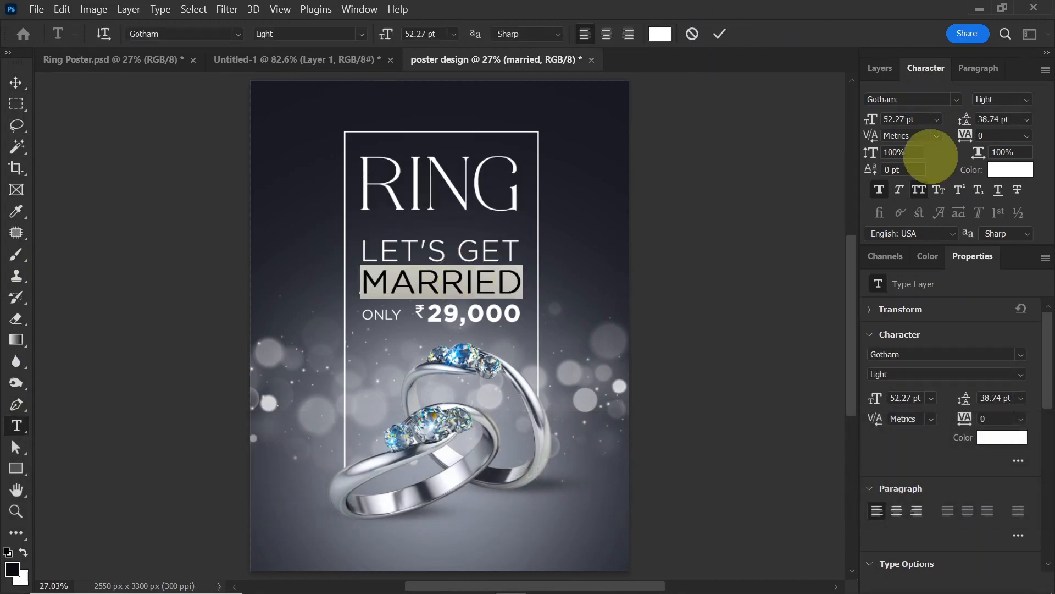
{"action": "left_click", "coordinate": [914, 98]}
{"action": "key", "text": "ctrl"}
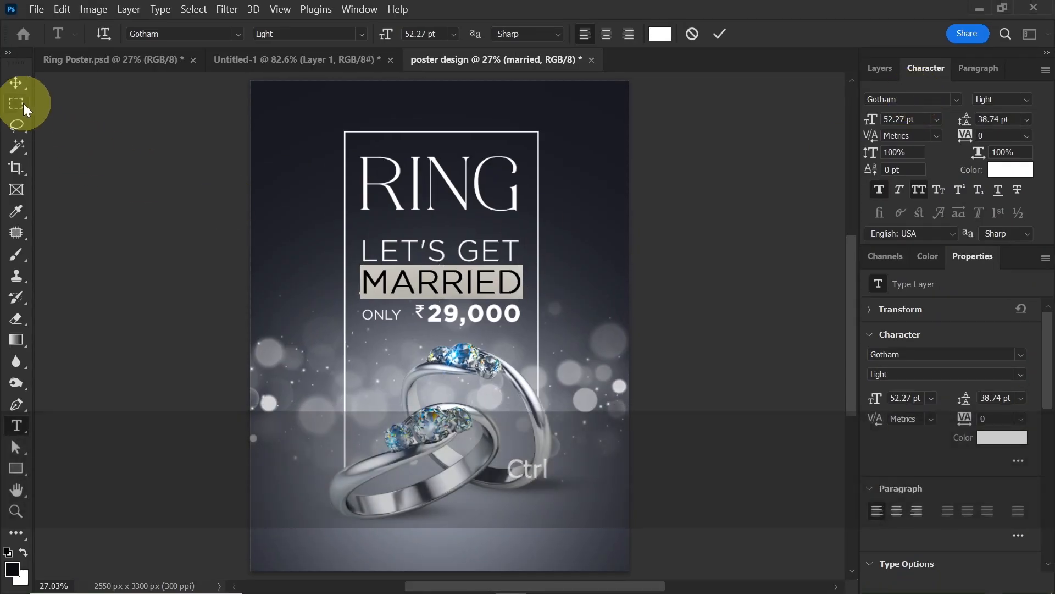
{"action": "left_click", "coordinate": [15, 82]}
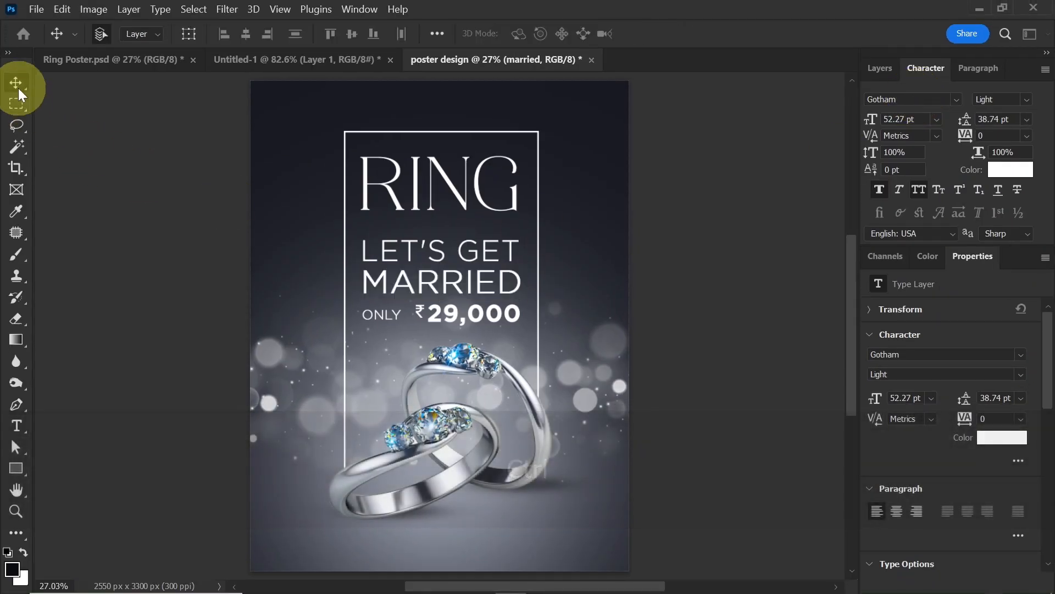
Draw a 292 px white, strokeless square beside the frame's upper-left corner and delete its lower-right anchor point to form a triangle
{"action": "left_click", "coordinate": [15, 468]}
{"action": "left_click_drag", "start_coordinate": [290, 136], "coordinate": [334, 220]}
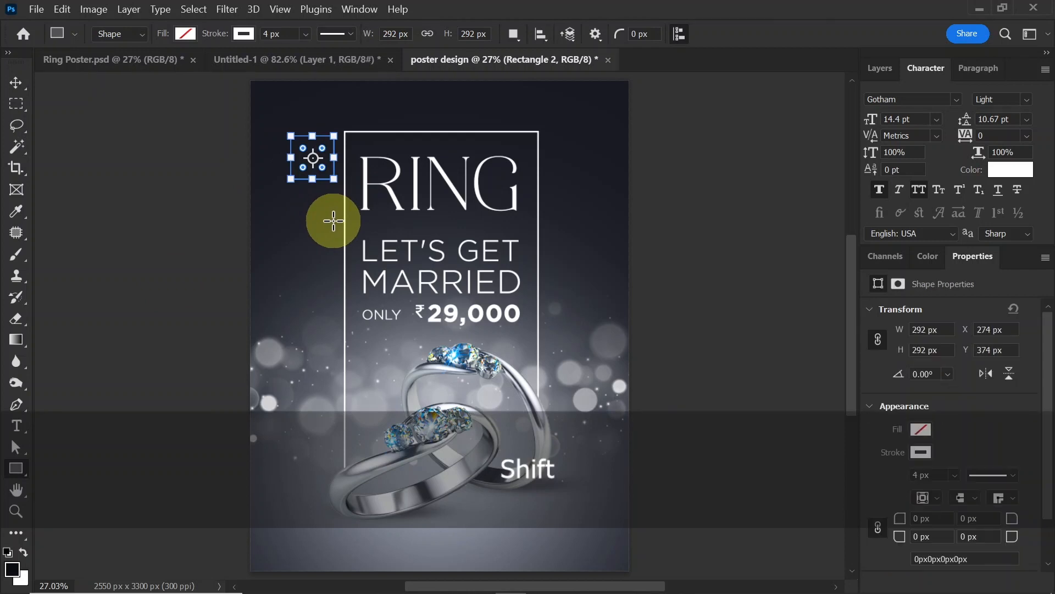
{"action": "left_click", "coordinate": [185, 35]}
{"action": "left_click", "coordinate": [140, 121]}
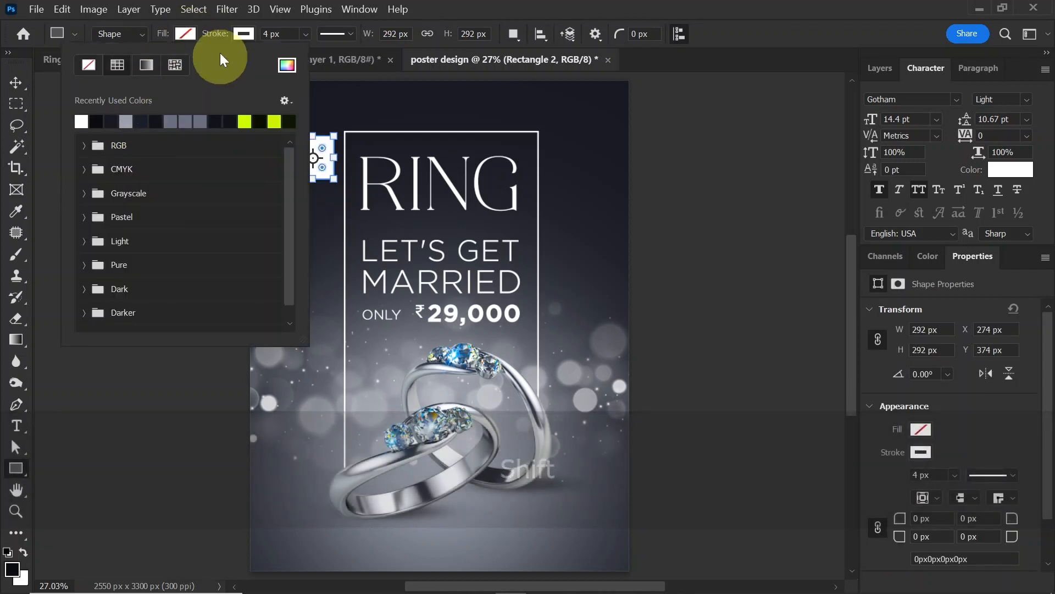
{"action": "left_click", "coordinate": [244, 34]}
{"action": "left_click", "coordinate": [245, 32]}
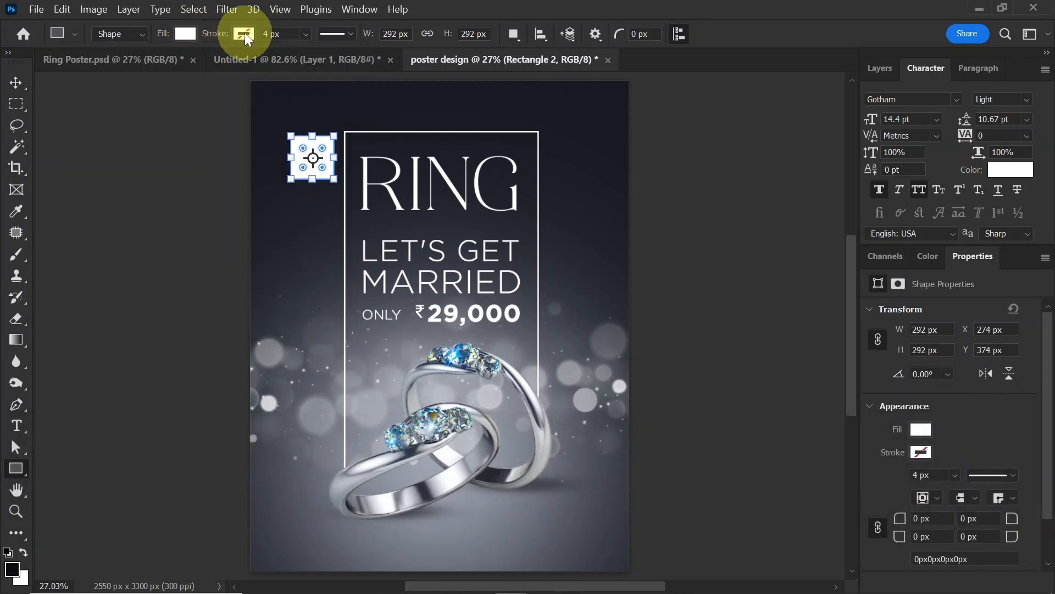
{"action": "left_click", "coordinate": [15, 448]}
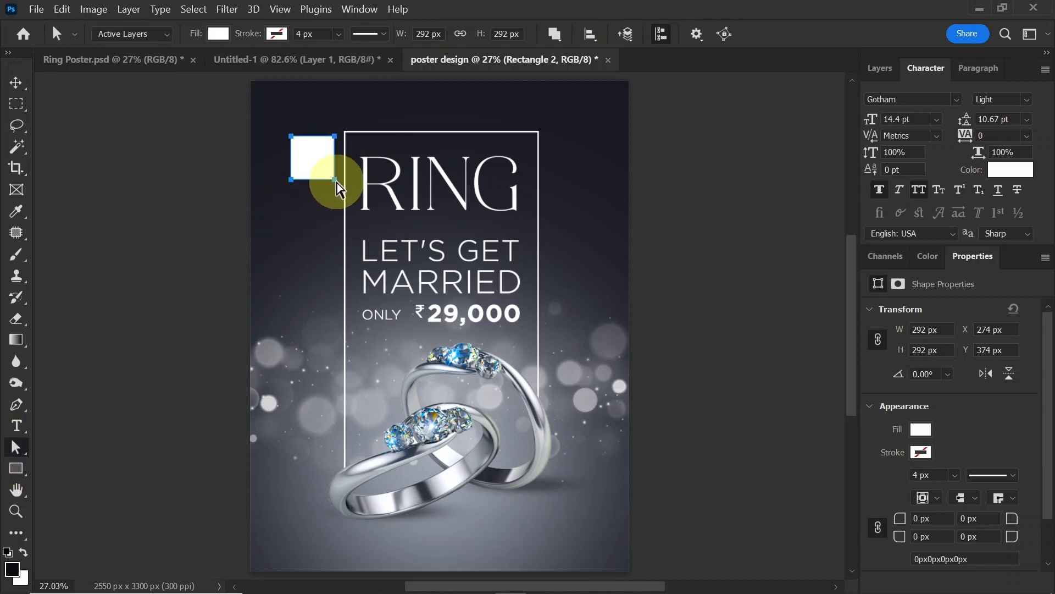
{"action": "key", "text": "Delete"}
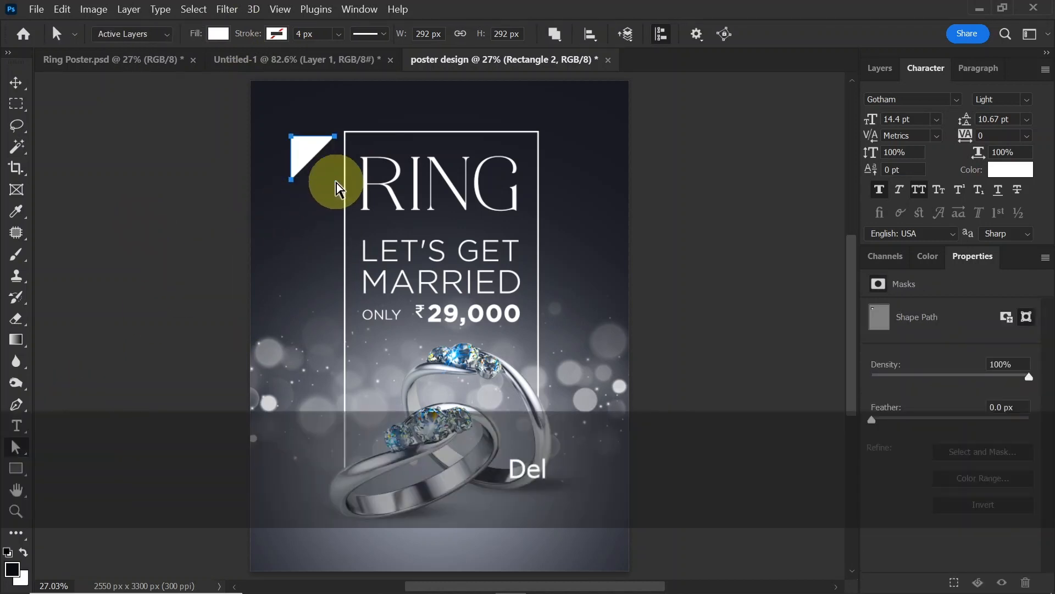
Move the white triangle onto the frame's upper-left corner, nudging it down slightly to fit
{"action": "left_click", "coordinate": [15, 82]}
{"action": "mouse_move", "coordinate": [348, 160]}
{"action": "left_mouse_down"}
{"action": "mouse_move", "coordinate": [337, 146]}
{"action": "mouse_move", "coordinate": [356, 144]}
{"action": "left_mouse_up"}
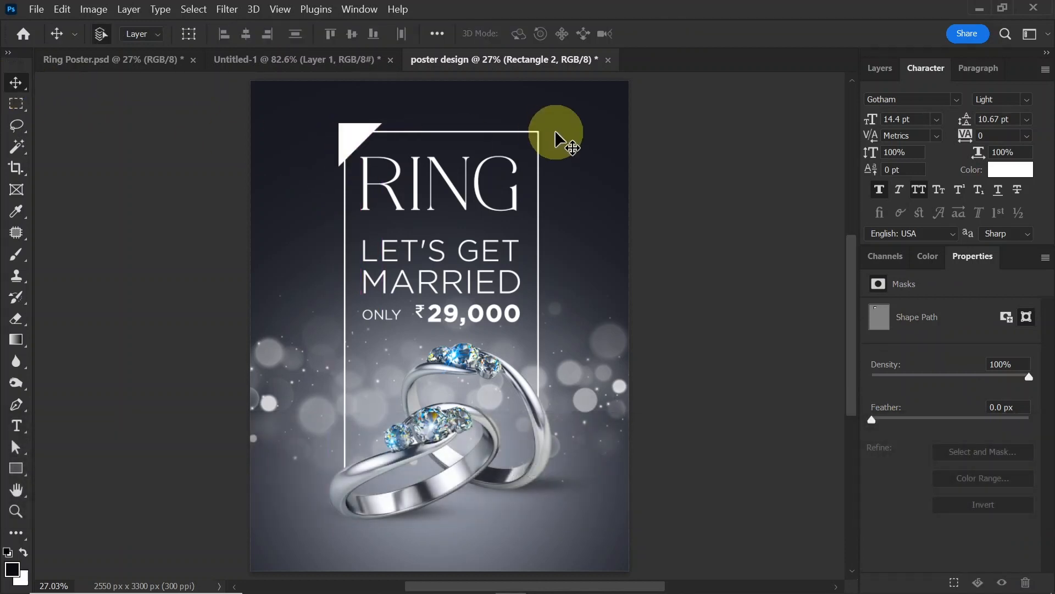
{"action": "key", "text": "Down"}
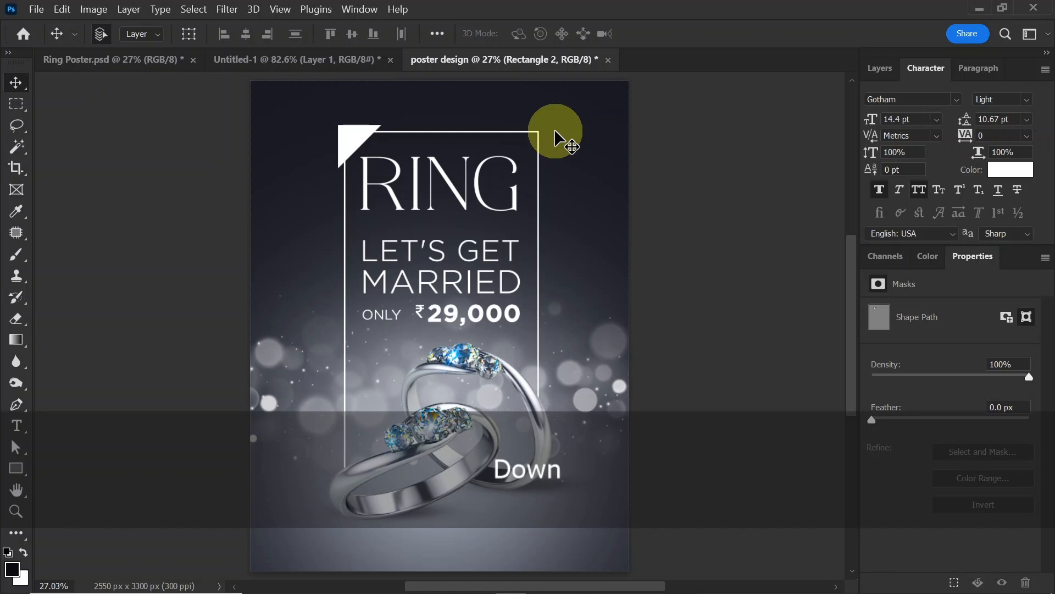
Try stamping all visible layers into a new merged layer at the top of the layer stack
{"action": "left_click", "coordinate": [885, 68]}
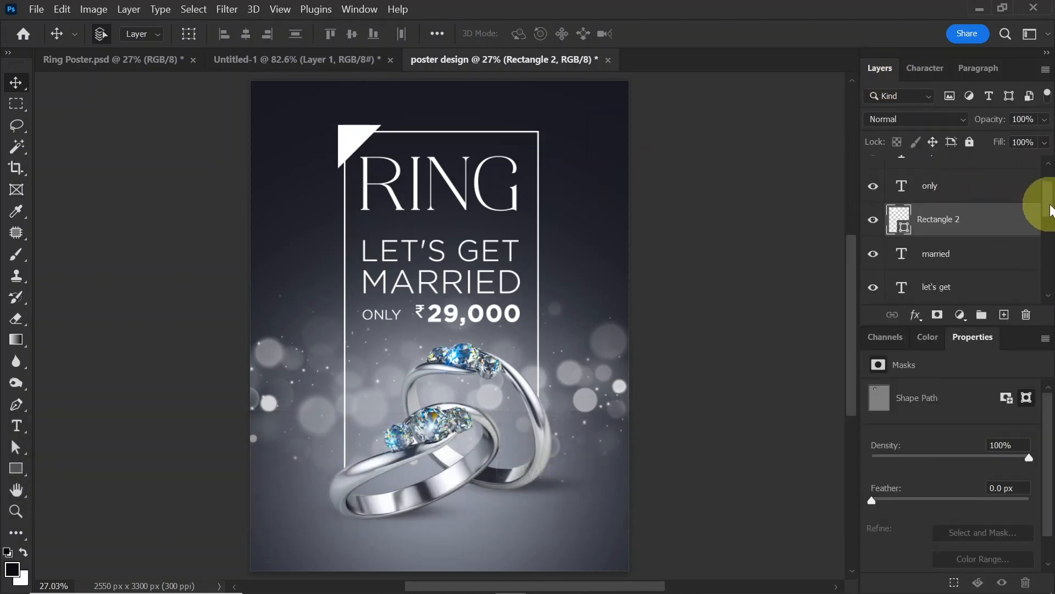
{"action": "left_click_drag", "start_coordinate": [1050, 208], "coordinate": [1039, 164]}
{"action": "left_click", "coordinate": [950, 181]}
{"action": "key", "text": "ctrl"}
{"action": "key", "text": "alt"}
{"action": "key", "text": "ctrl+shift+alt+e"}
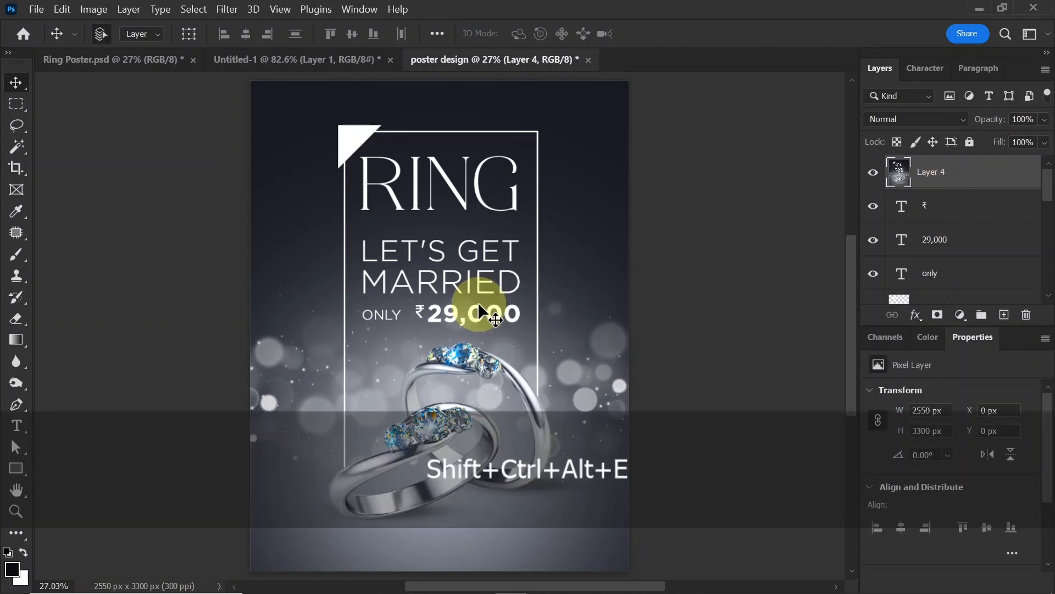
Try raising the merged poster layer's saturation and vibrance with the Vibrance adjustment
{"action": "left_click", "coordinate": [93, 10]}
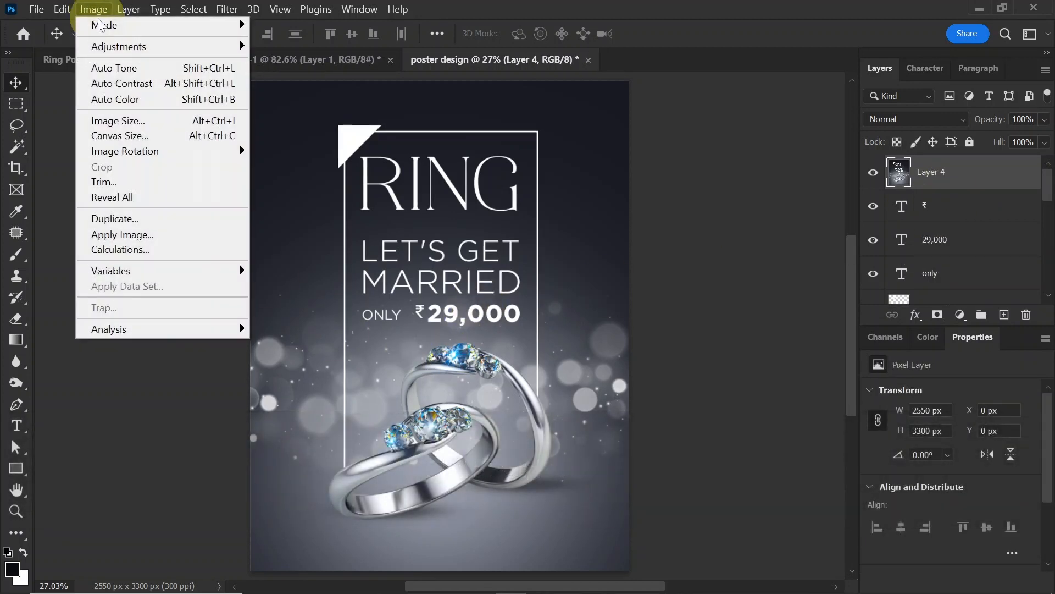
{"action": "mouse_move", "coordinate": [115, 46]}
{"action": "left_click", "coordinate": [330, 114]}
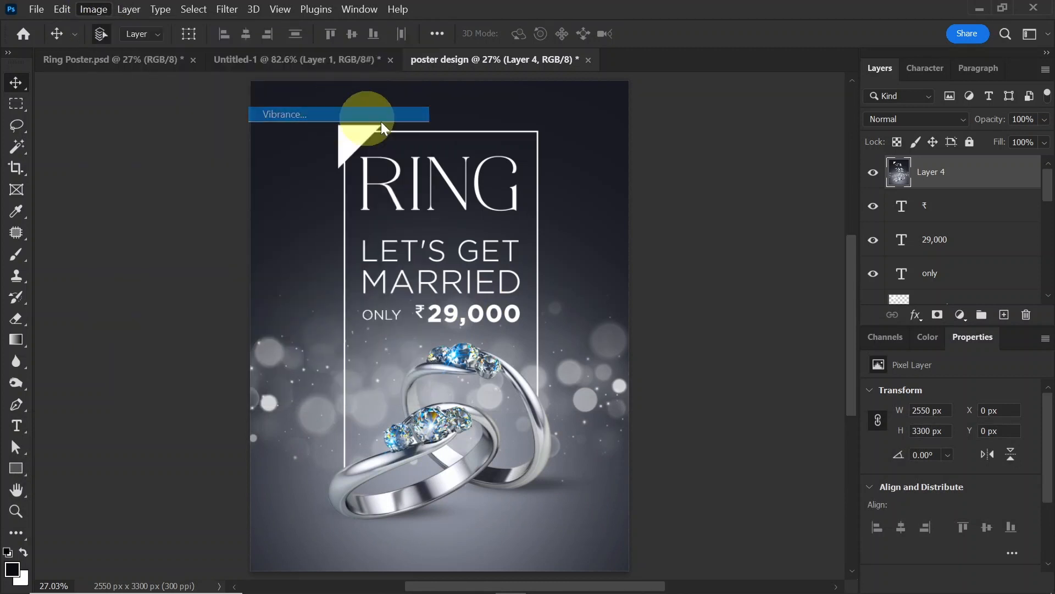
{"action": "left_click_drag", "start_coordinate": [776, 292], "coordinate": [786, 292]}
{"action": "left_click_drag", "start_coordinate": [735, 247], "coordinate": [767, 249]}
{"action": "left_click", "coordinate": [855, 228]}
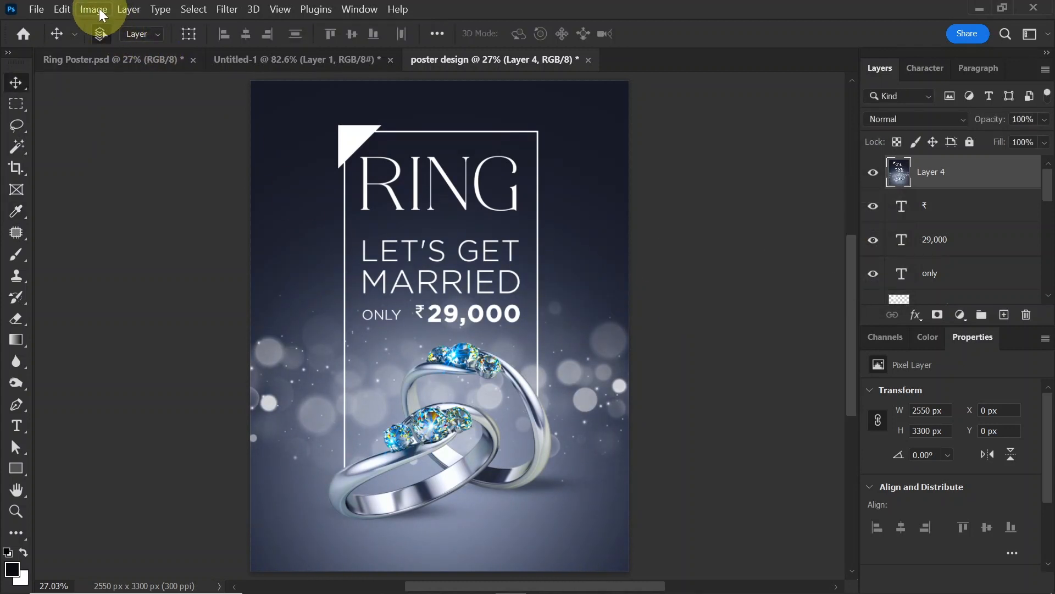
Try an Exposure adjustment on the merged layer, with gamma correction at 0.94 and slightly raised exposure
{"action": "left_click", "coordinate": [95, 9]}
{"action": "left_click", "coordinate": [113, 47]}
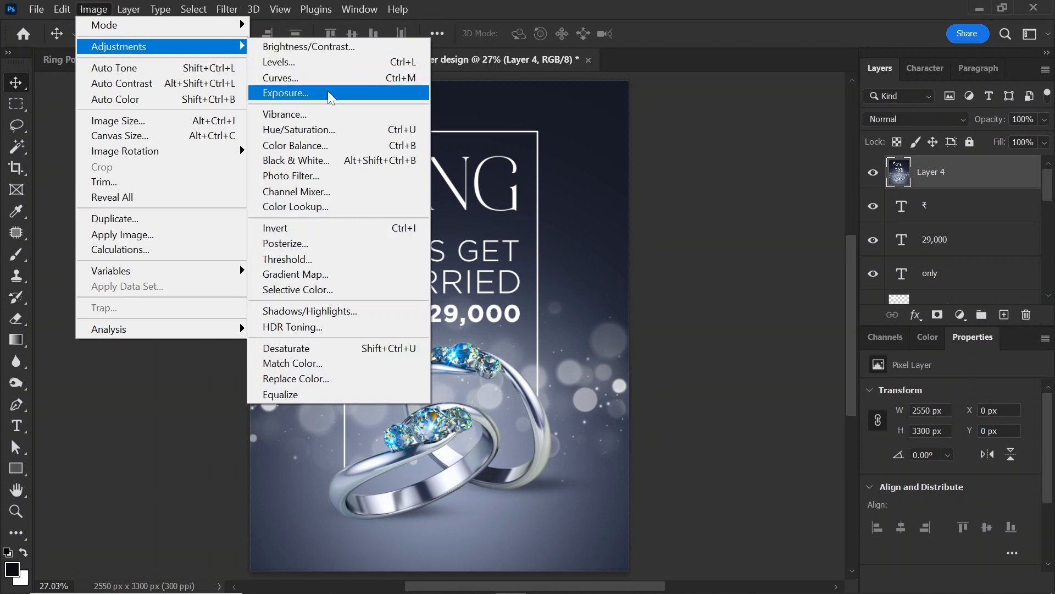
{"action": "left_click", "coordinate": [333, 97]}
{"action": "mouse_move", "coordinate": [689, 287]}
{"action": "left_mouse_down"}
{"action": "mouse_move", "coordinate": [677, 286]}
{"action": "mouse_move", "coordinate": [691, 286]}
{"action": "left_mouse_up"}
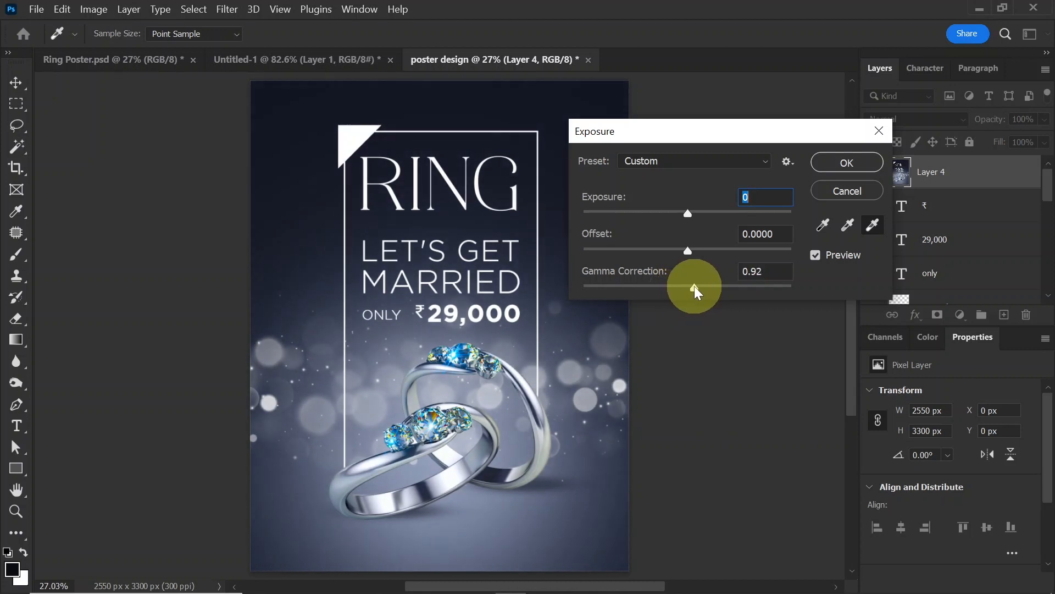
{"action": "left_click_drag", "start_coordinate": [695, 286], "coordinate": [692, 286]}
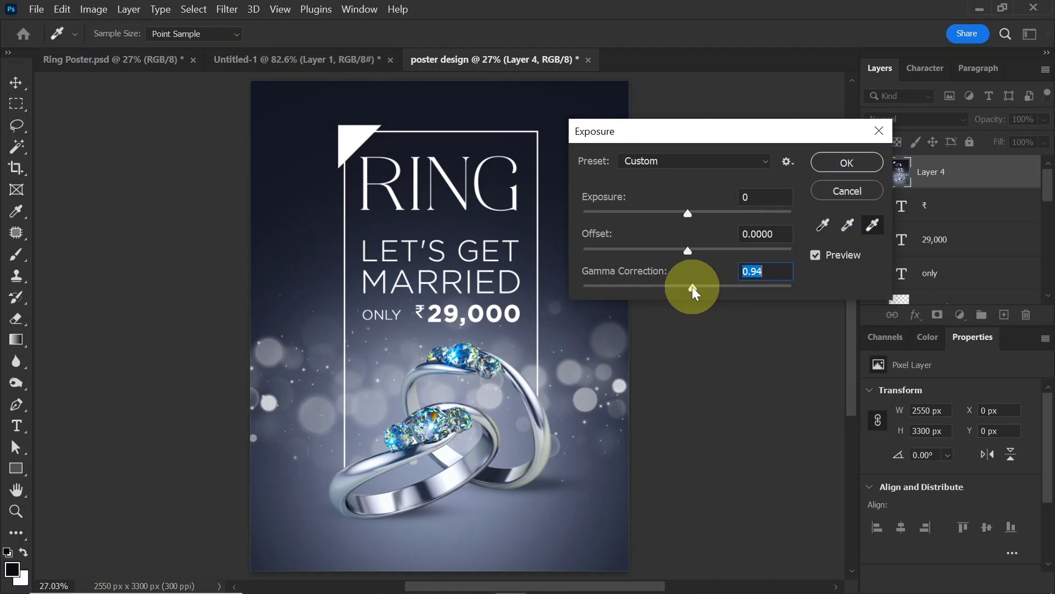
{"action": "left_click_drag", "start_coordinate": [687, 216], "coordinate": [695, 213]}
{"action": "left_click", "coordinate": [832, 165]}
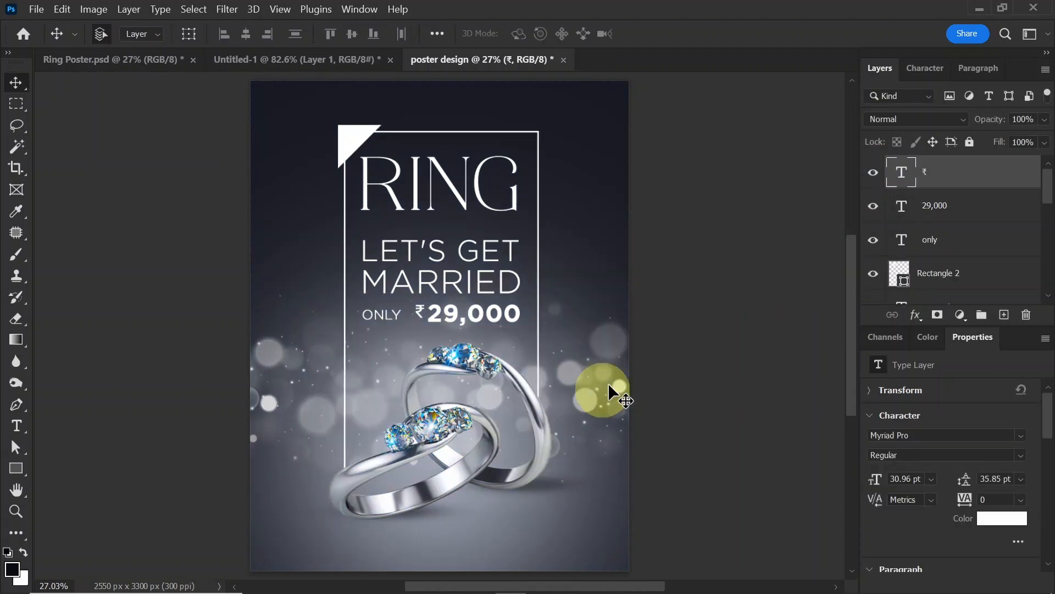
Draw a horizontal white line about 1042 px long between RING and LET'S GET with the Pen tool in Shape mode
{"action": "left_click", "coordinate": [16, 410]}
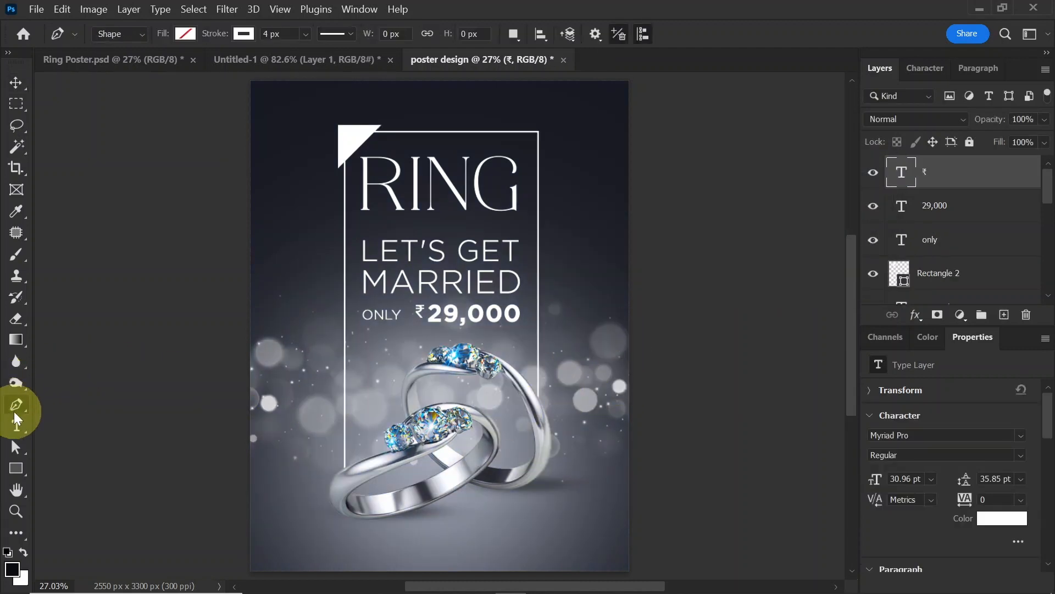
{"action": "left_click", "coordinate": [117, 34]}
{"action": "left_click", "coordinate": [113, 44]}
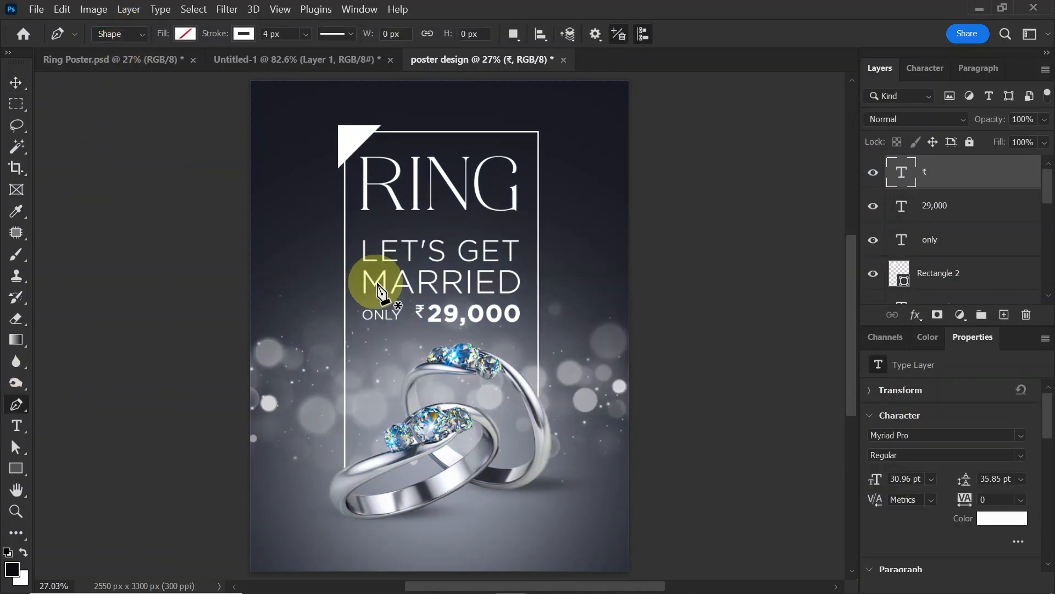
{"action": "left_click", "coordinate": [362, 224]}
{"action": "left_click", "coordinate": [517, 224], "text": "shift"}
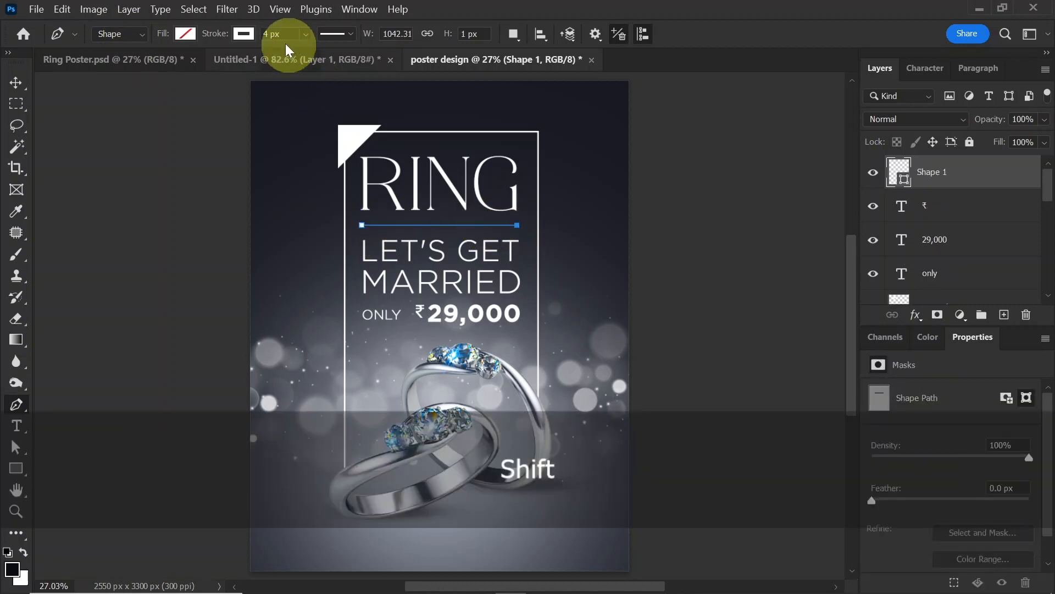
Try a 10 px stroke on the divider line and settle on 5 px
{"action": "left_click_drag", "start_coordinate": [269, 34], "coordinate": [236, 34]}
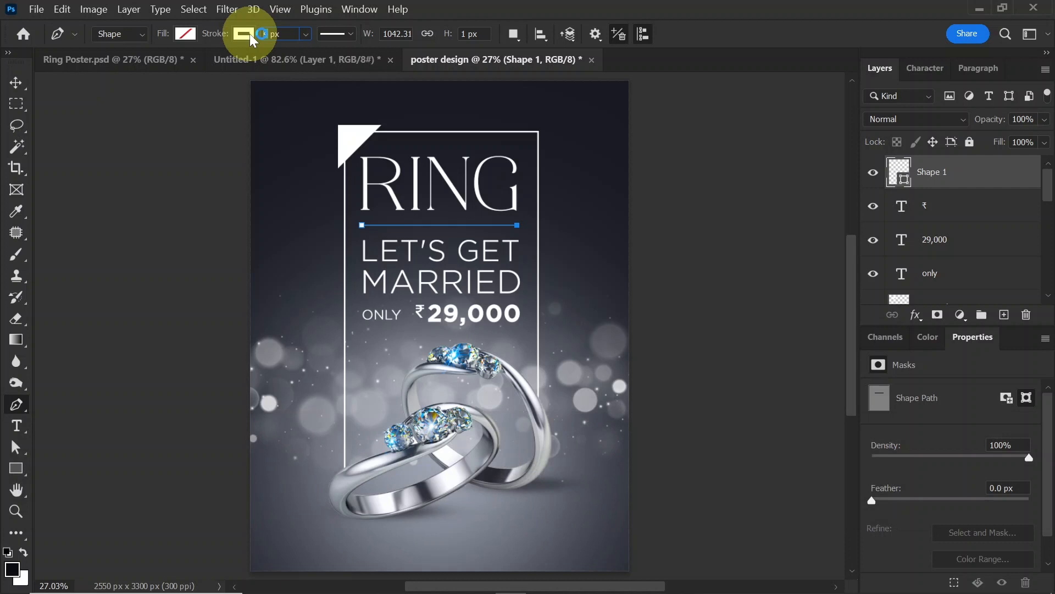
{"action": "type", "text": "10"}
{"action": "key", "text": "Return"}
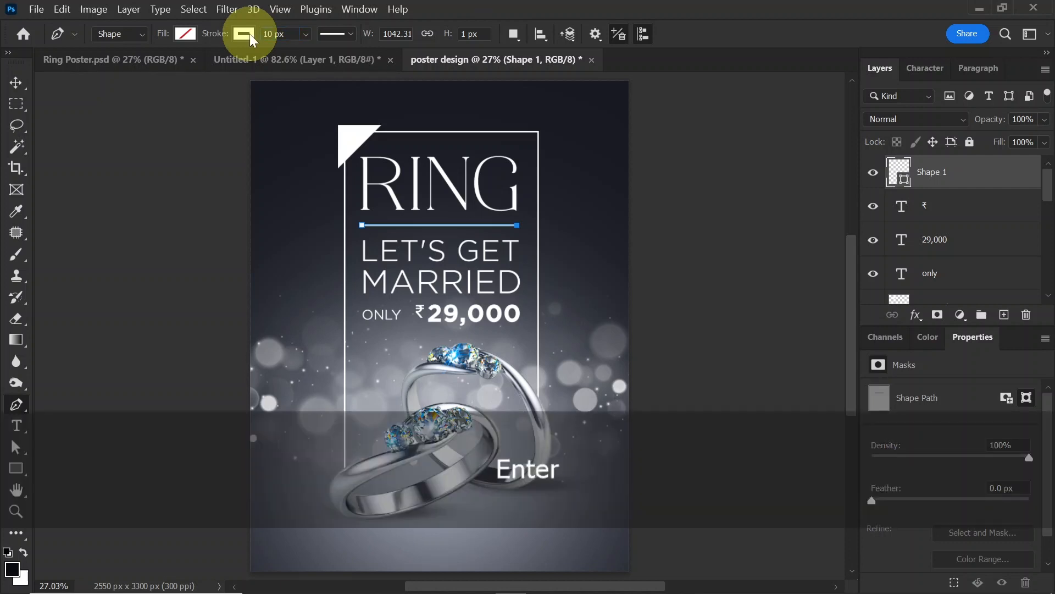
{"action": "left_click_drag", "start_coordinate": [273, 34], "coordinate": [232, 35]}
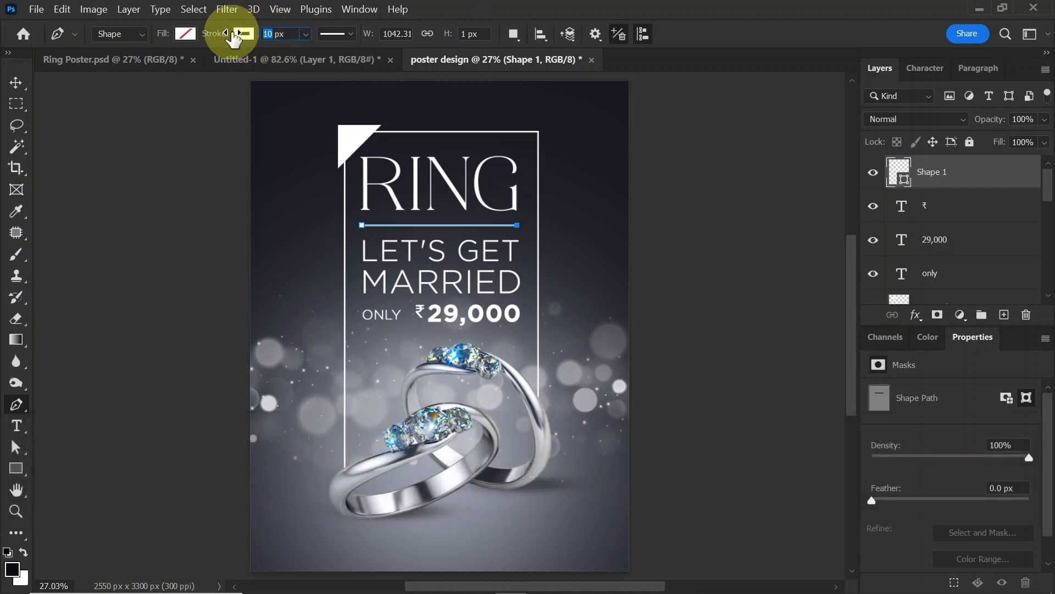
{"action": "type", "text": "5"}
{"action": "key", "text": "Return"}
{"action": "left_click", "coordinate": [15, 82]}
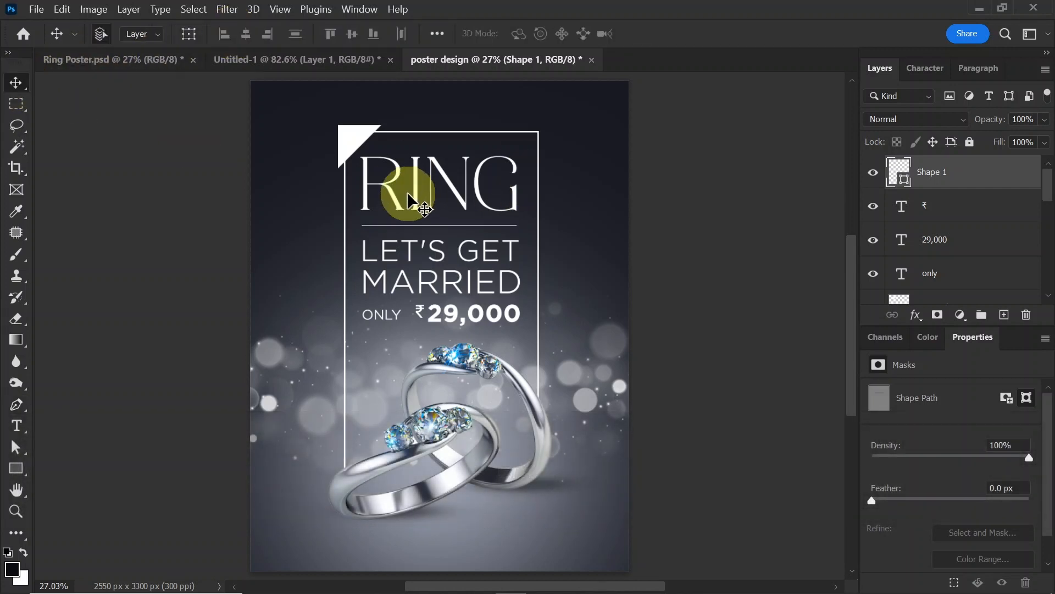
Draw a 70 px circle at the middle of the divider line on a new layer, with white fill and no stroke
{"action": "left_click", "coordinate": [1004, 315]}
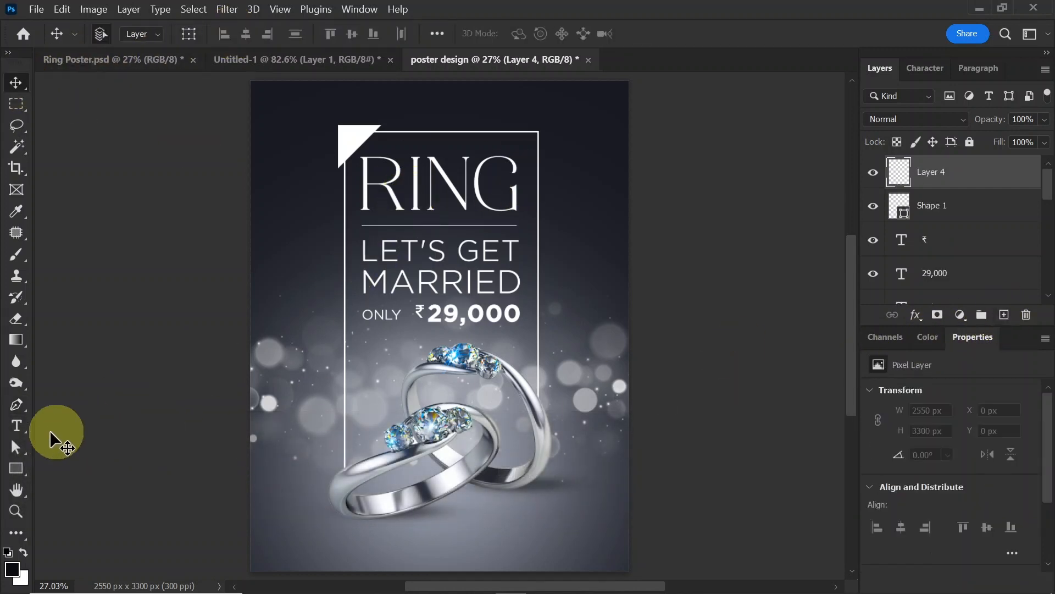
{"action": "left_click", "coordinate": [18, 470]}
{"action": "left_click", "coordinate": [82, 483]}
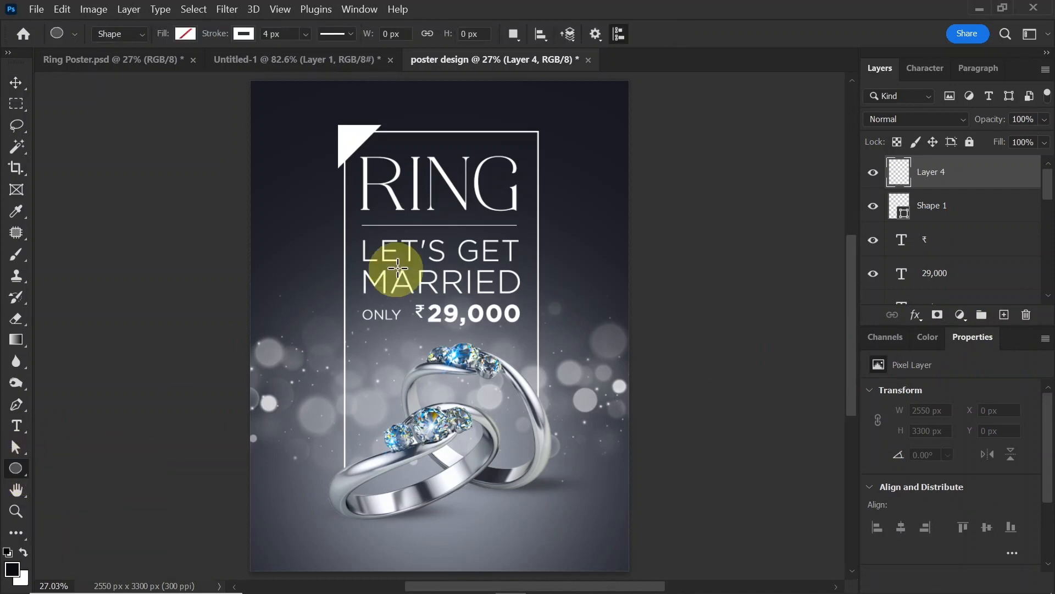
{"action": "left_click_drag", "start_coordinate": [435, 225], "coordinate": [444, 232]}
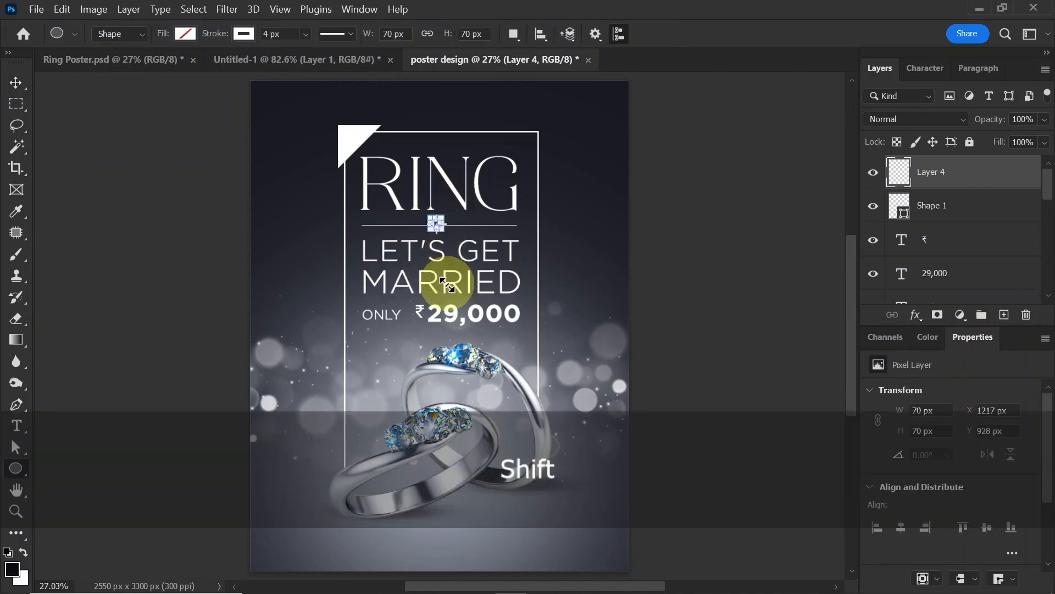
{"action": "left_click", "coordinate": [187, 33]}
{"action": "left_click", "coordinate": [83, 118]}
{"action": "left_click", "coordinate": [243, 33]}
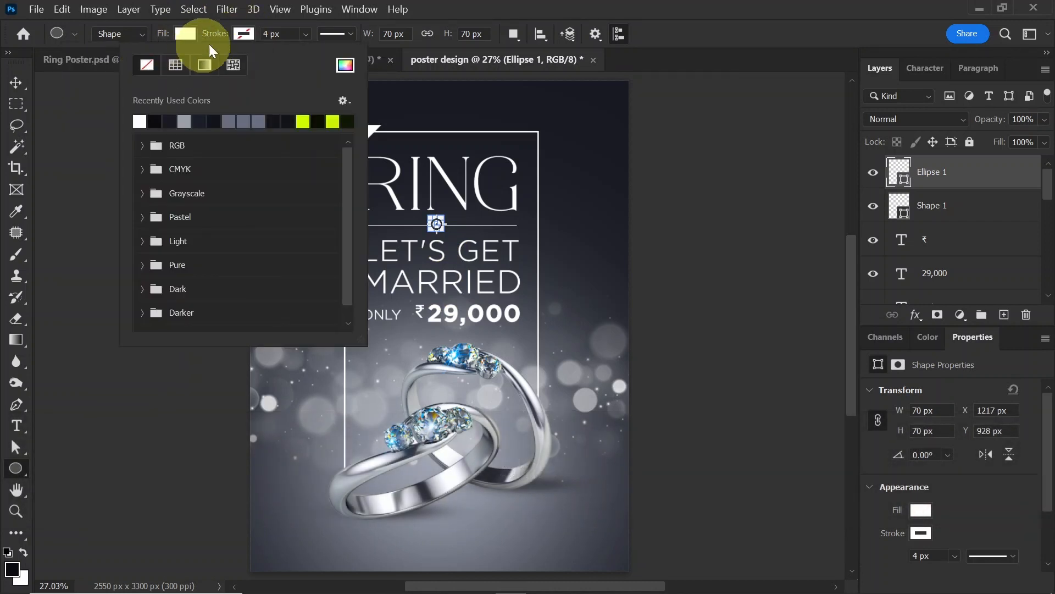
{"action": "left_click", "coordinate": [243, 33]}
{"action": "left_click", "coordinate": [16, 82]}
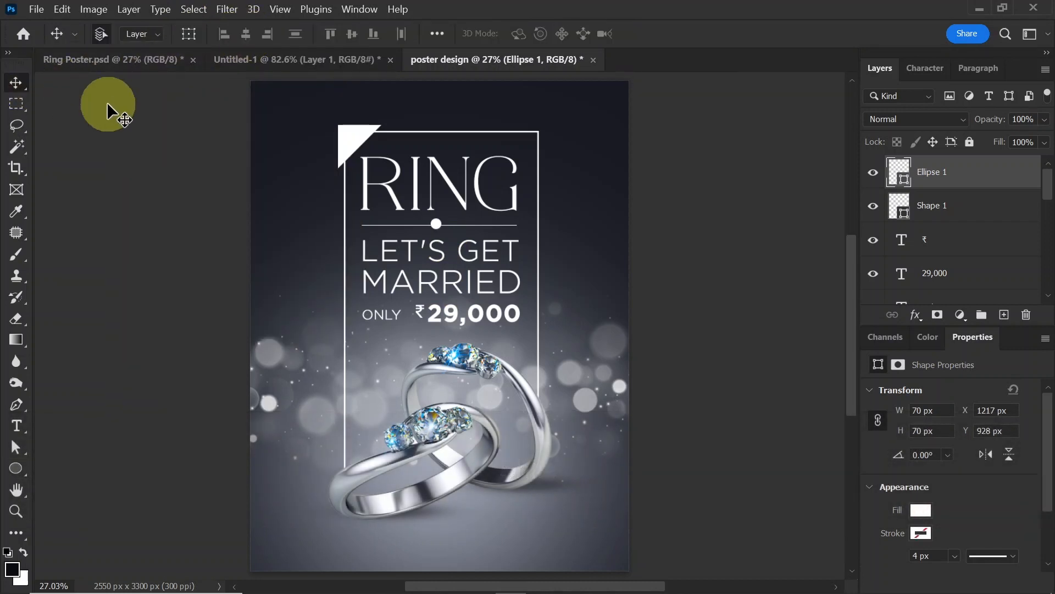
Centre the circle and the divider line horizontally on the canvas and clear the selection
{"action": "key", "text": "ctrl+a"}
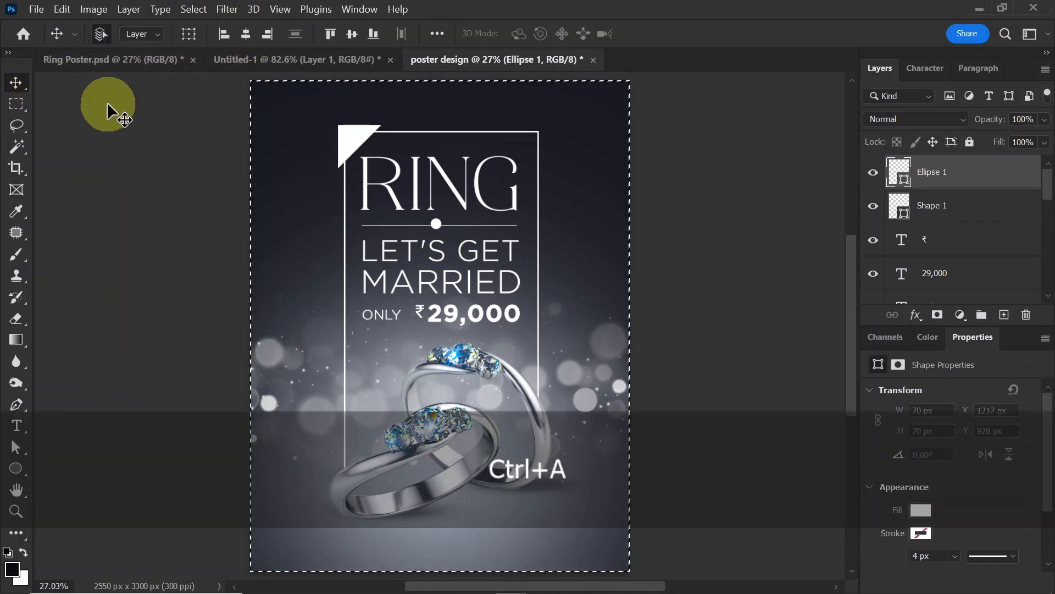
{"action": "left_click", "coordinate": [249, 34]}
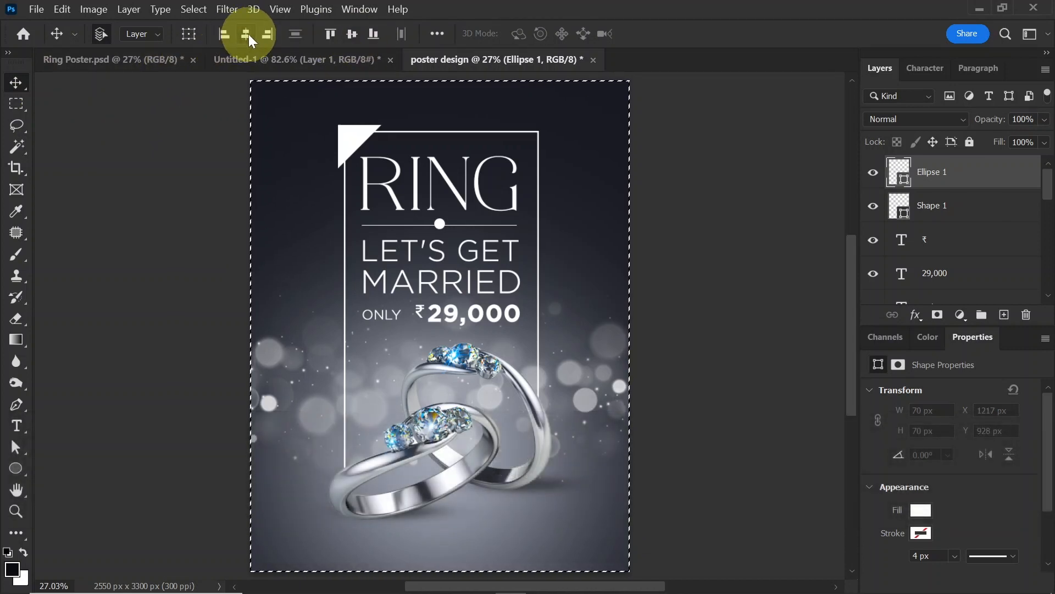
{"action": "left_click", "coordinate": [954, 218], "text": "ctrl"}
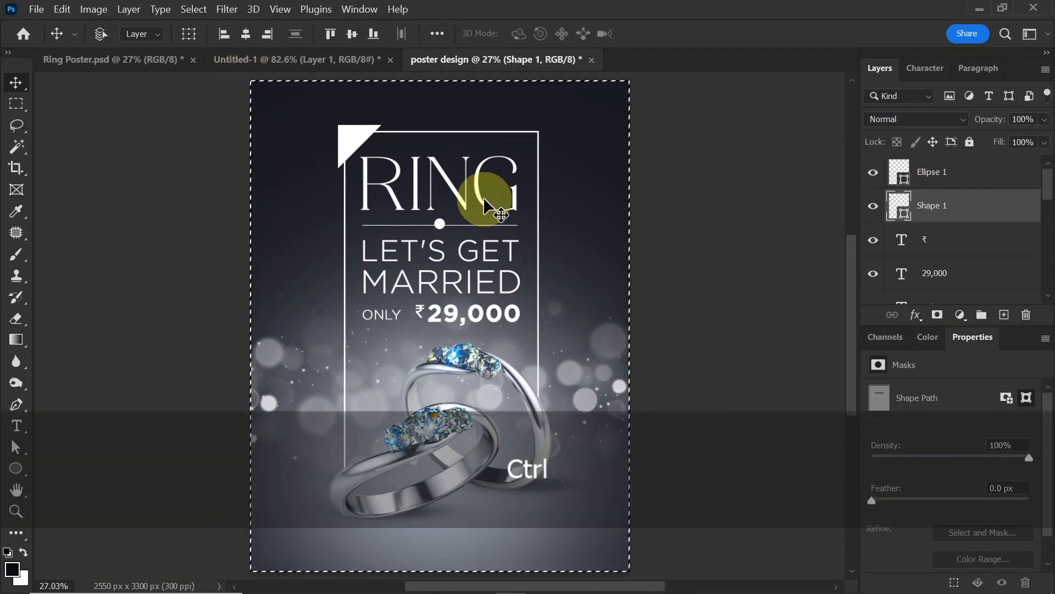
{"action": "key", "text": "ctrl+d"}
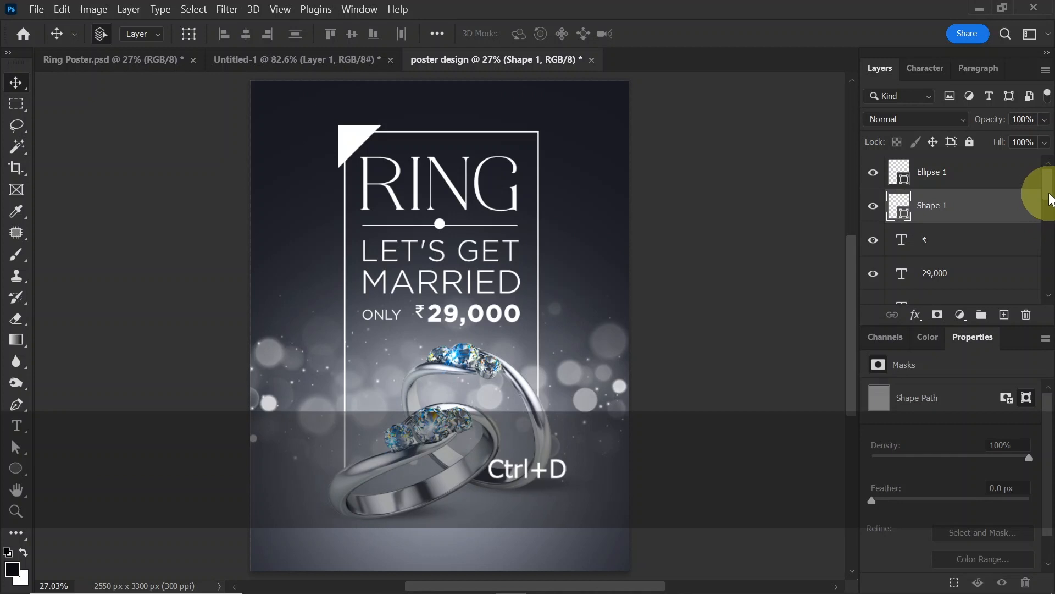
Stamp all visible layers into a new top layer and apply Vibrance with saturation at +54 and increased vibrance
{"action": "left_click", "coordinate": [983, 181]}
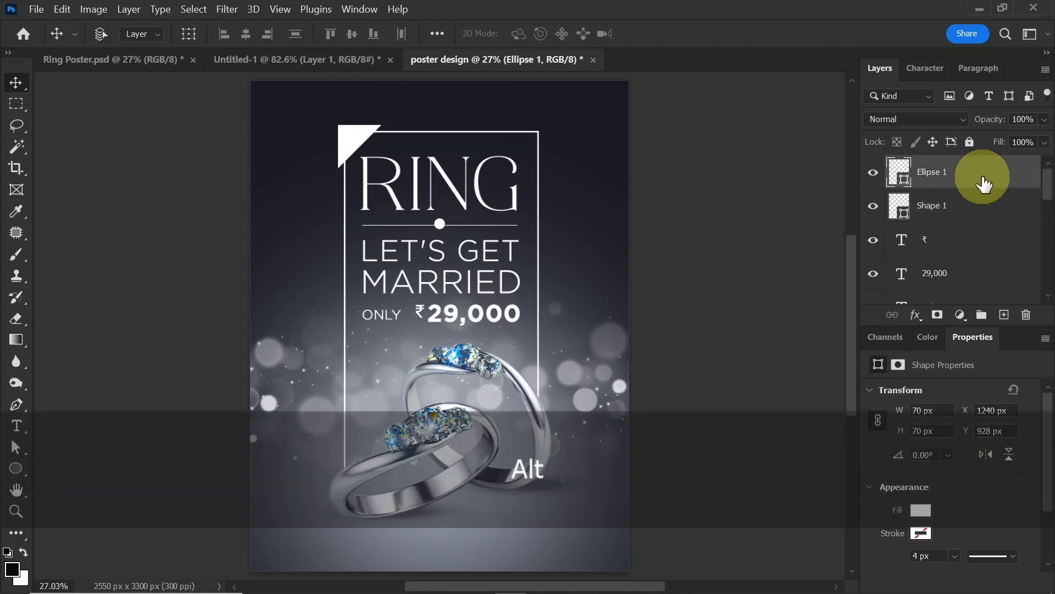
{"action": "key", "text": "ctrl+shift+alt+e"}
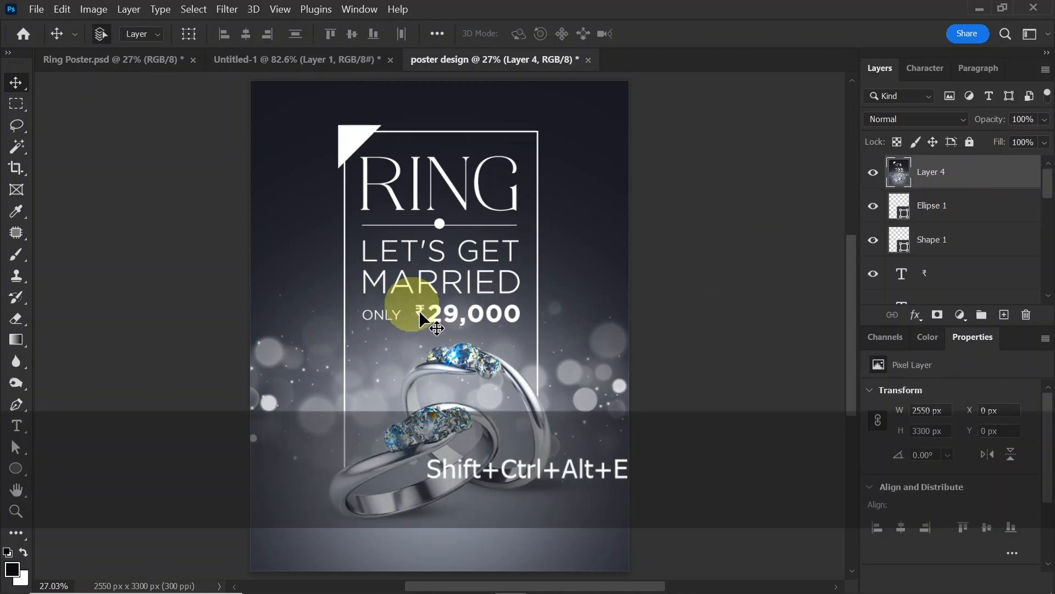
{"action": "left_click", "coordinate": [94, 10]}
{"action": "mouse_move", "coordinate": [118, 55]}
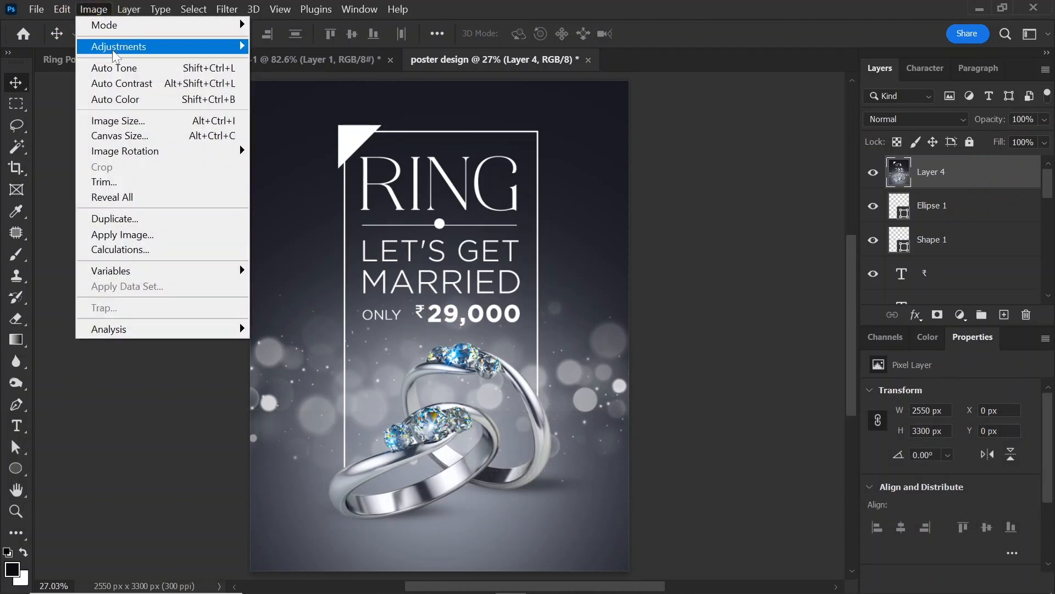
{"action": "left_click", "coordinate": [322, 113]}
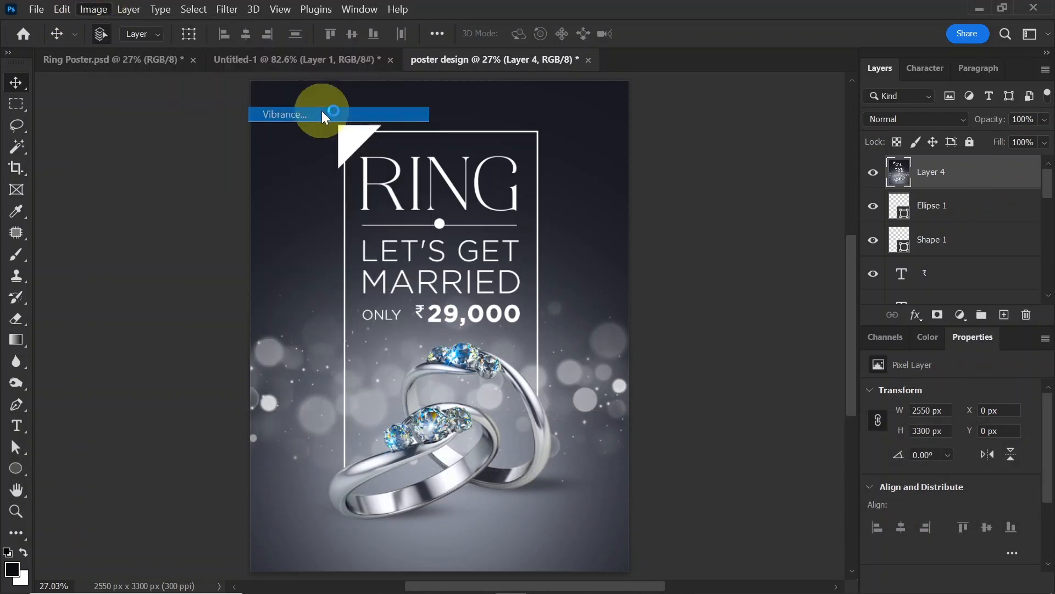
{"action": "left_click_drag", "start_coordinate": [771, 293], "coordinate": [779, 292]}
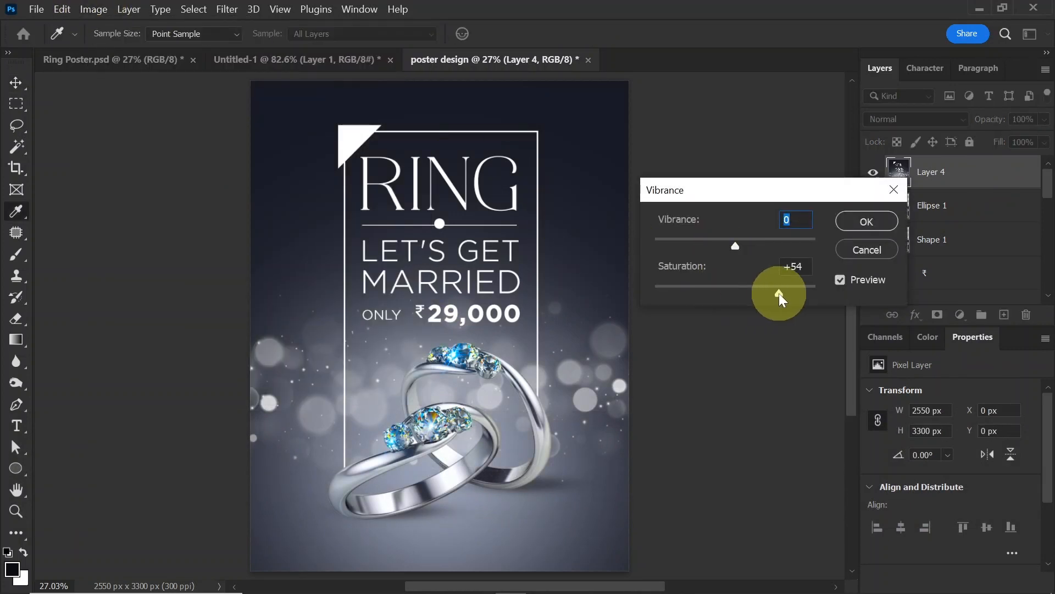
{"action": "left_click_drag", "start_coordinate": [735, 246], "coordinate": [771, 246]}
{"action": "left_click", "coordinate": [864, 221]}
{"action": "key", "text": "v"}
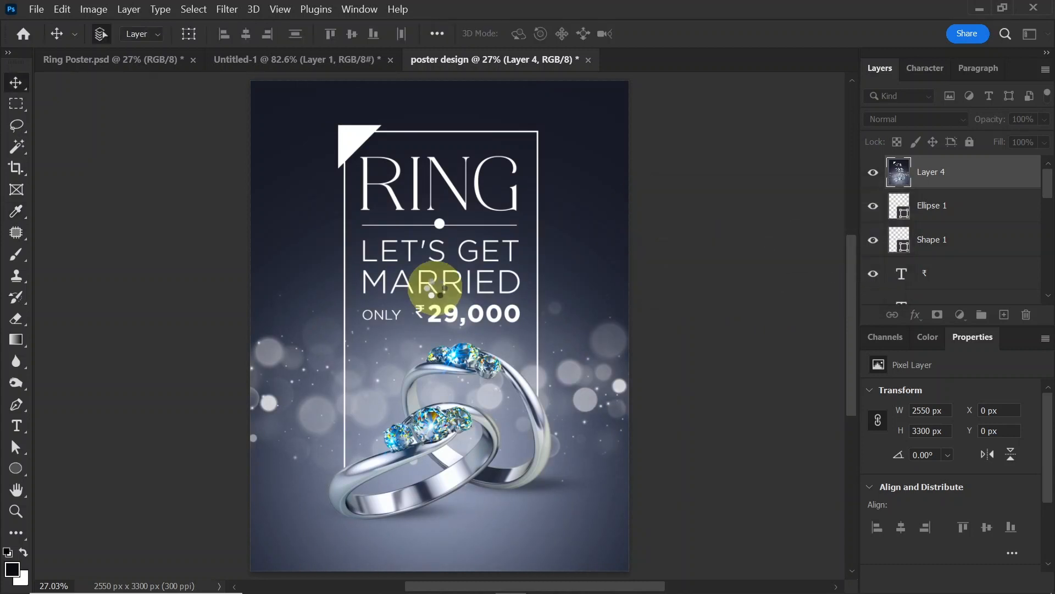
Darken the merged layer with an Exposure adjustment, setting gamma correction to 0.86
{"action": "left_click", "coordinate": [94, 9]}
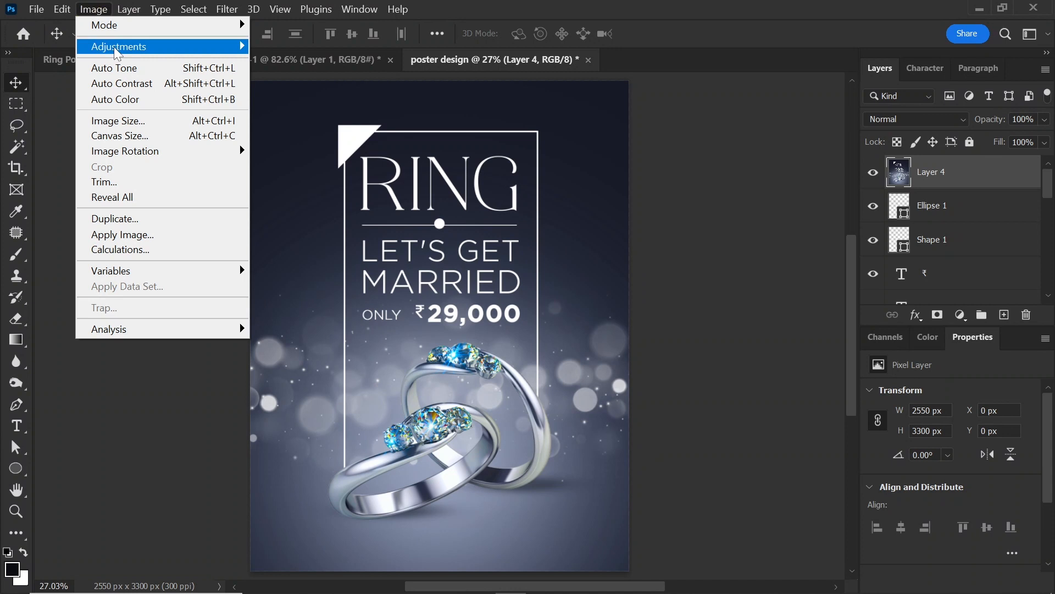
{"action": "mouse_move", "coordinate": [127, 46]}
{"action": "left_click", "coordinate": [317, 93]}
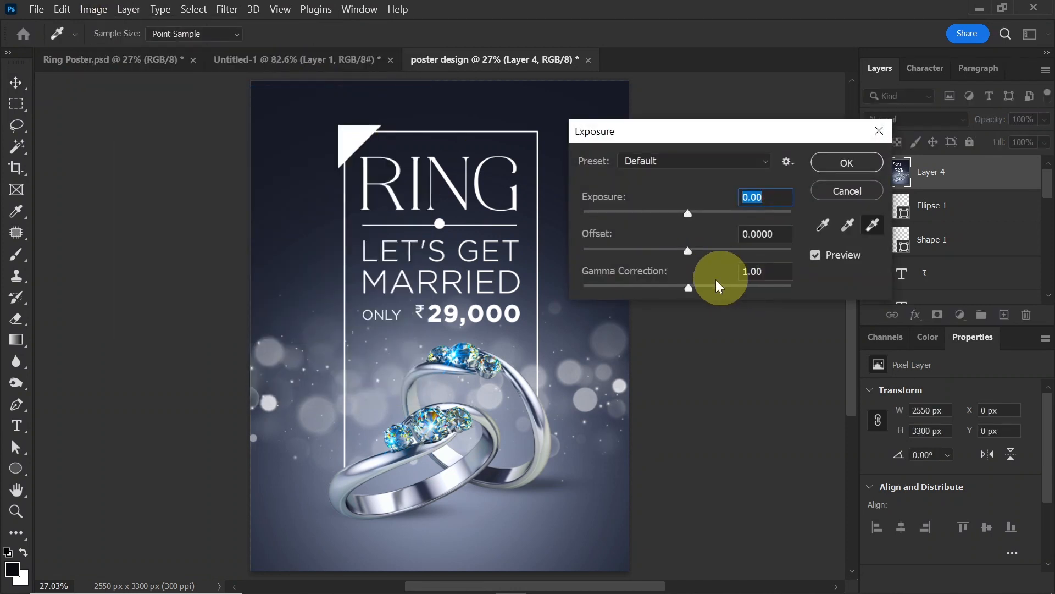
{"action": "left_click_drag", "start_coordinate": [687, 288], "coordinate": [698, 287]}
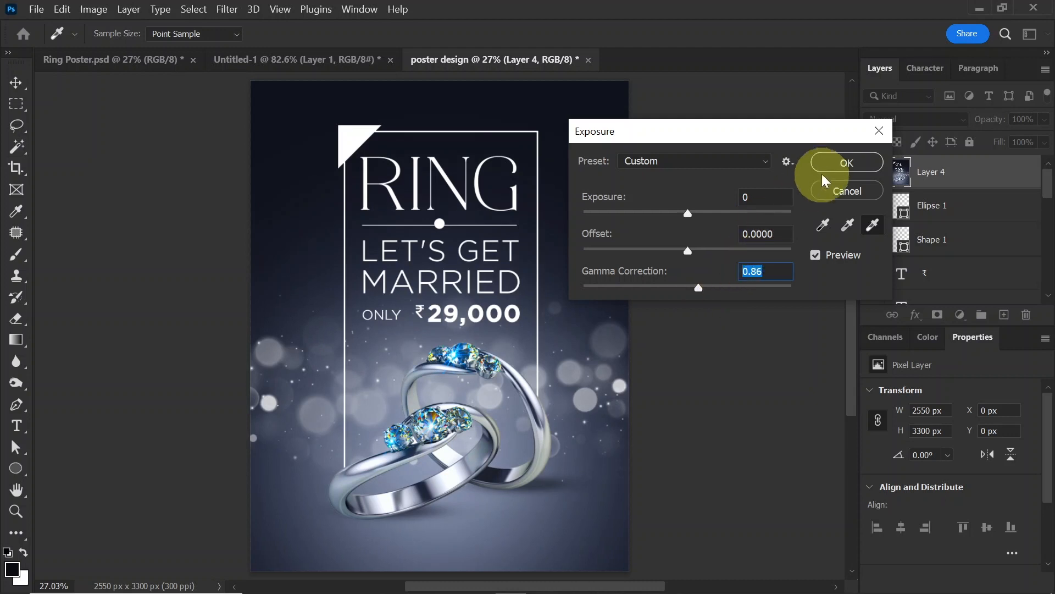
{"action": "left_click", "coordinate": [830, 163]}
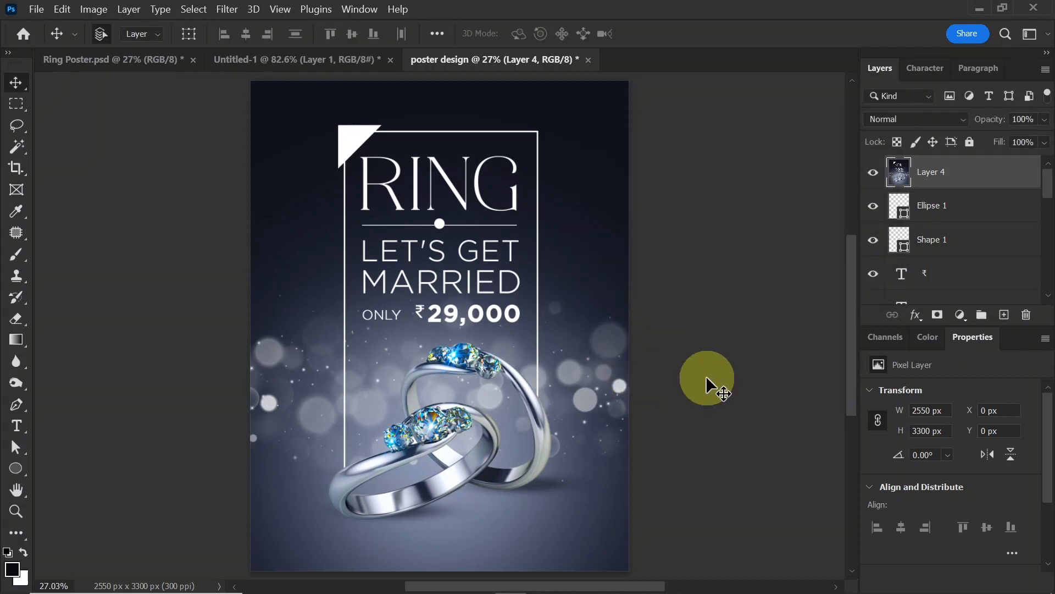